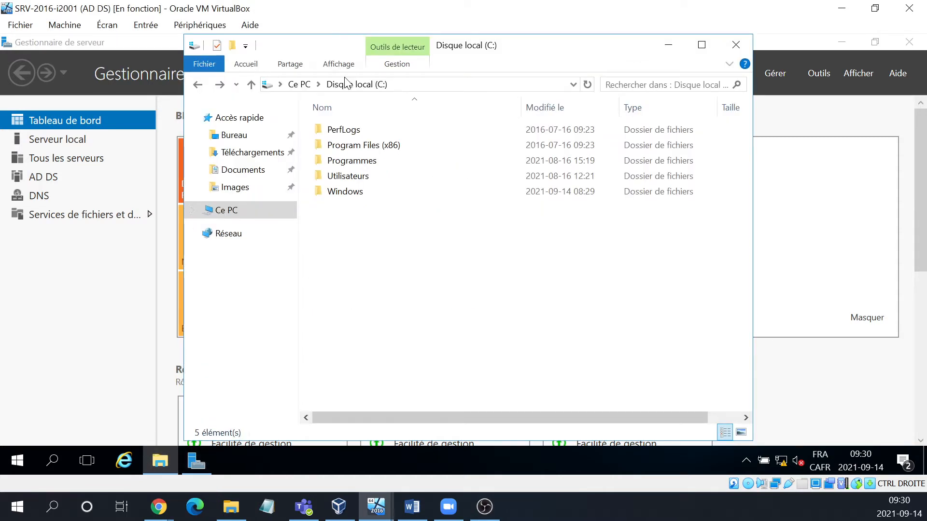
# Create a new folder named Base at the root of Disque local (C:)
pyautogui.click(232, 45)
pyautogui.write('Base')
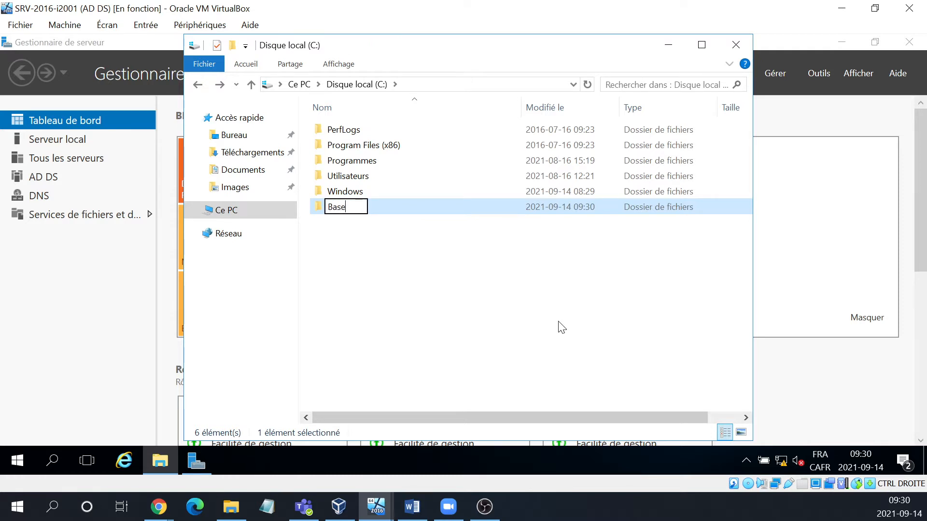
pyautogui.press('Return')
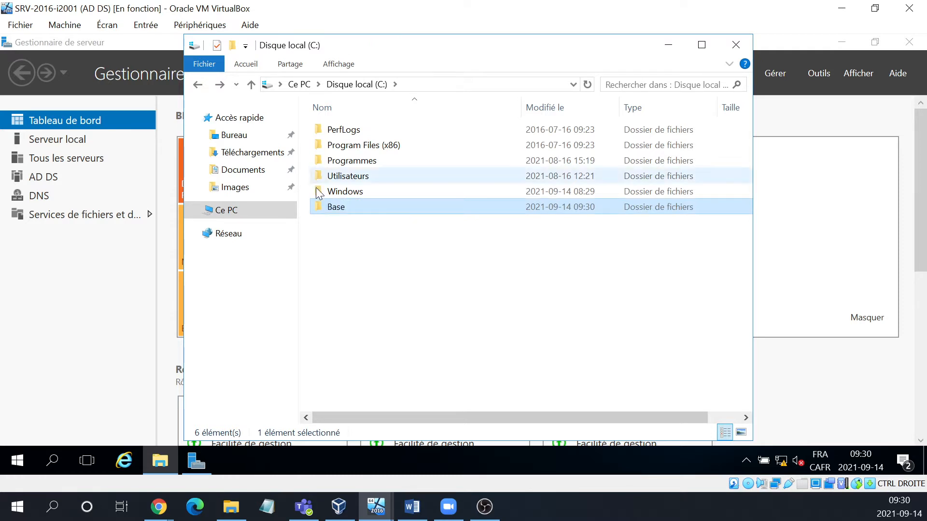
# Share the Base folder through advanced sharing and grant Tout le monde the Contrôle total share permission
pyautogui.rightClick(335, 208)
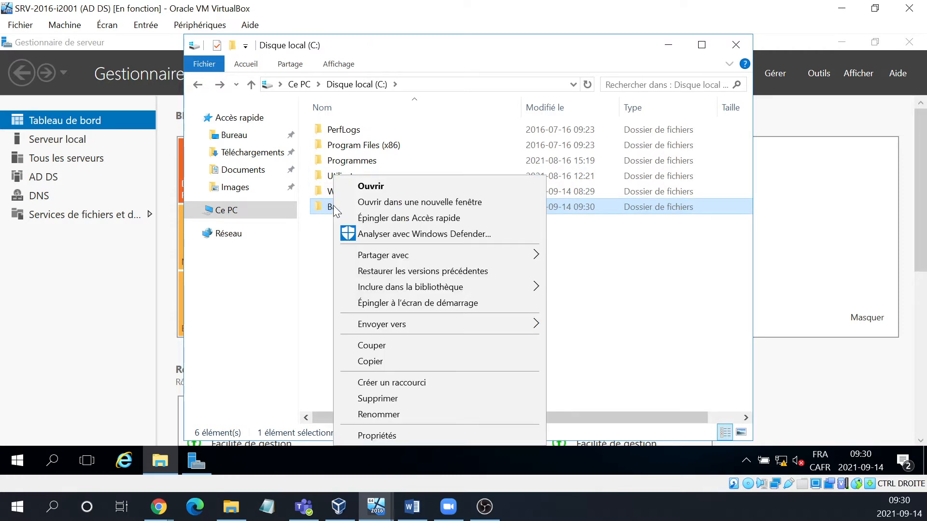
pyautogui.click(398, 433)
pyautogui.click(394, 121)
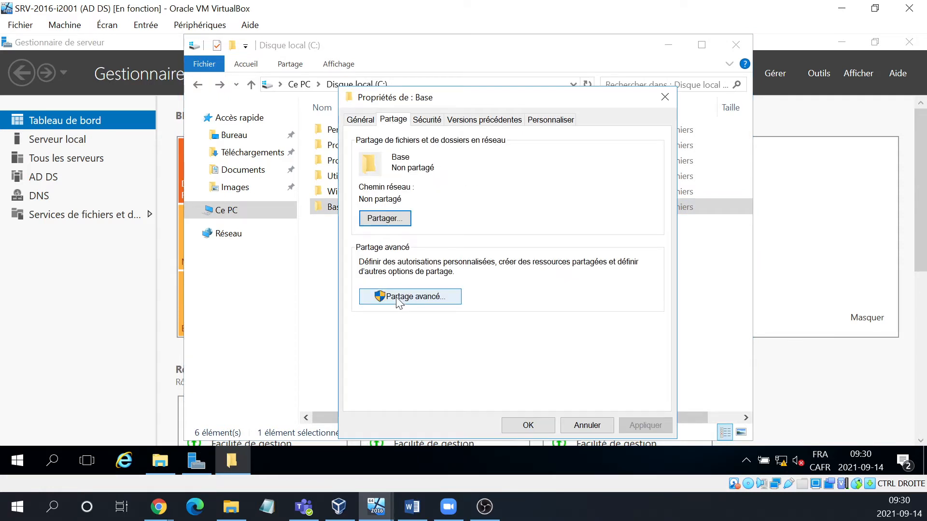
pyautogui.click(381, 297)
pyautogui.click(360, 146)
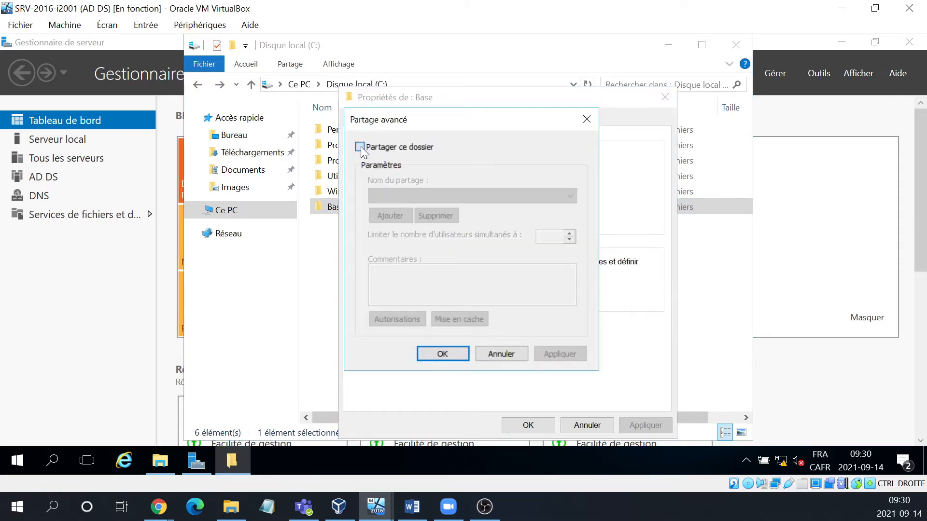
pyautogui.click(391, 318)
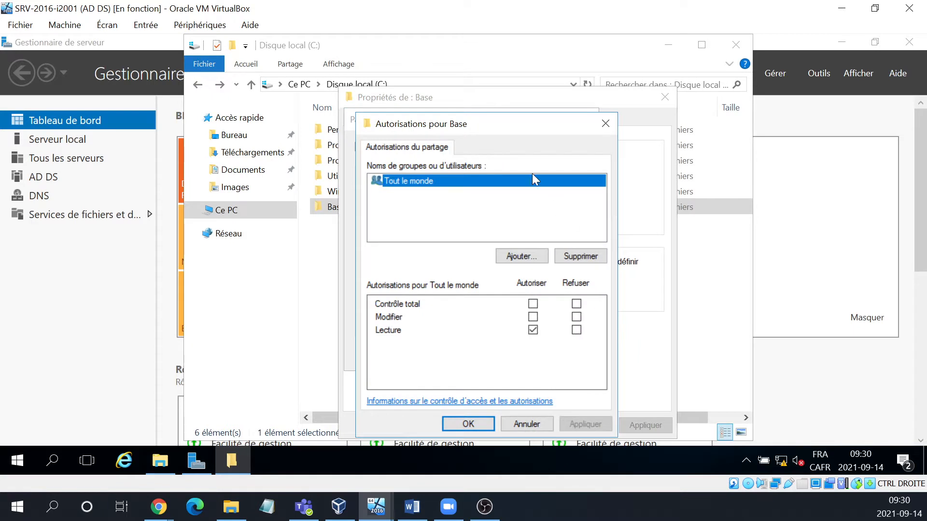
pyautogui.click(533, 304)
pyautogui.click(468, 423)
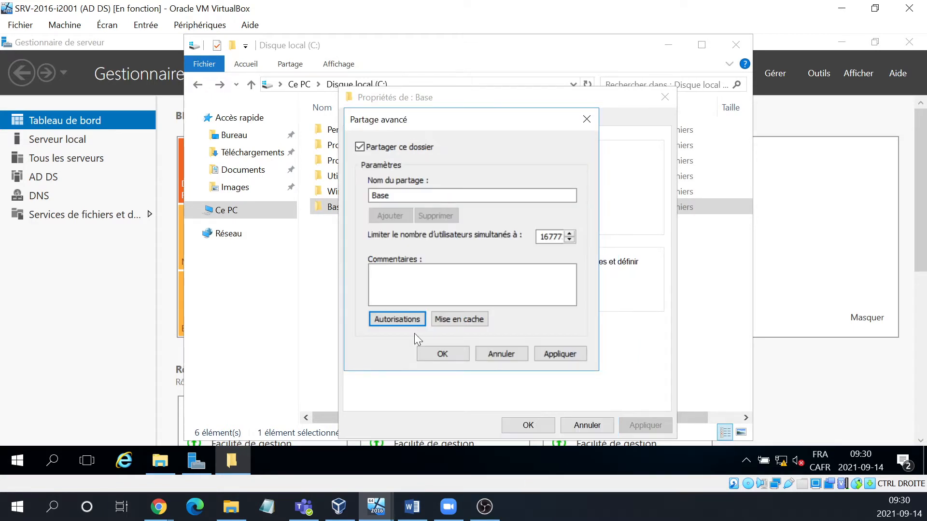
pyautogui.click(443, 354)
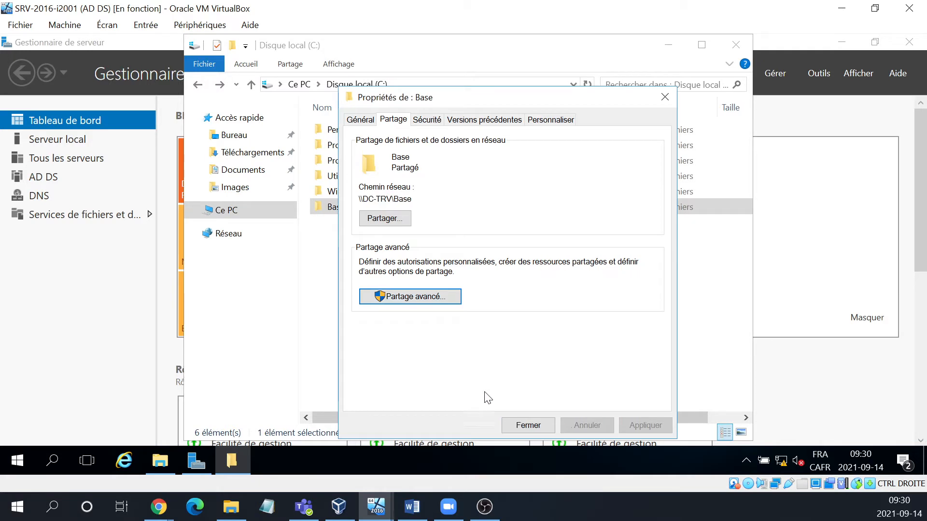
# Disable inheritance on the Base folder's security permissions, converting the inherited permissions into explicit ones
pyautogui.click(433, 123)
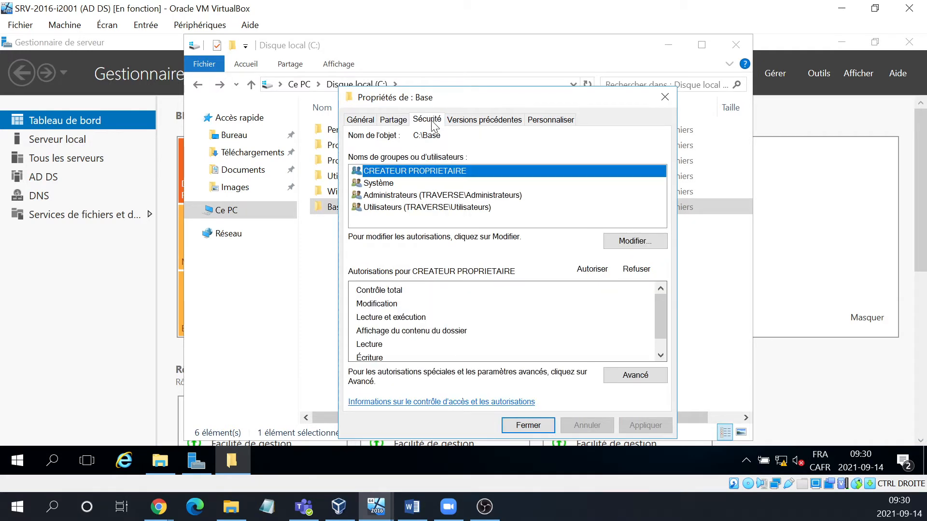
pyautogui.click(636, 380)
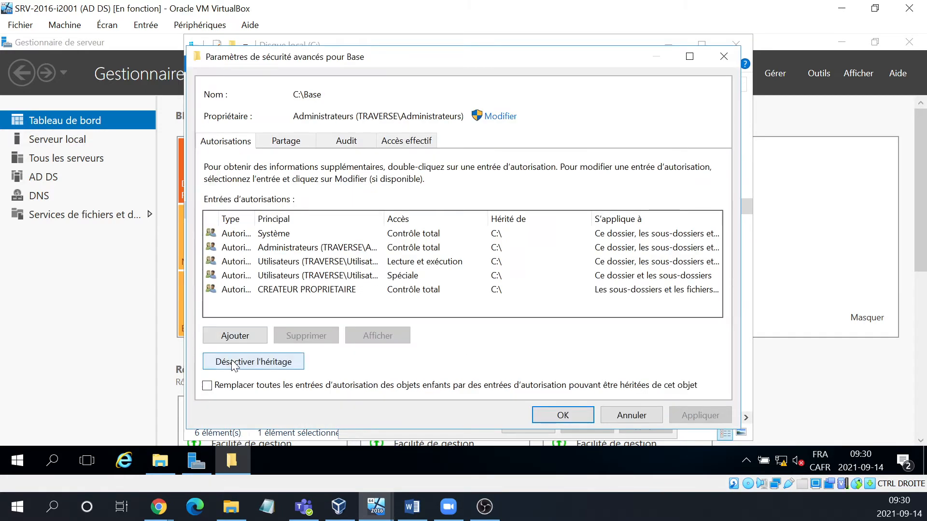
pyautogui.click(236, 363)
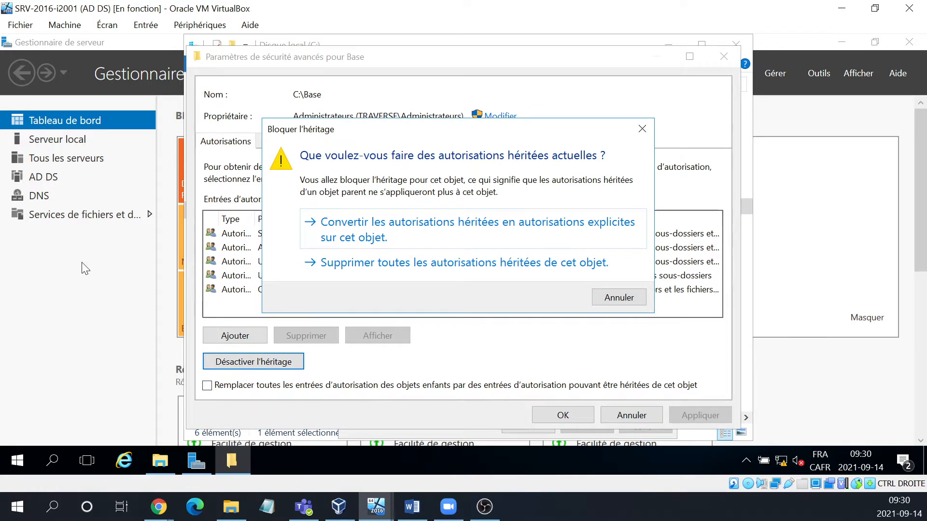
pyautogui.click(446, 237)
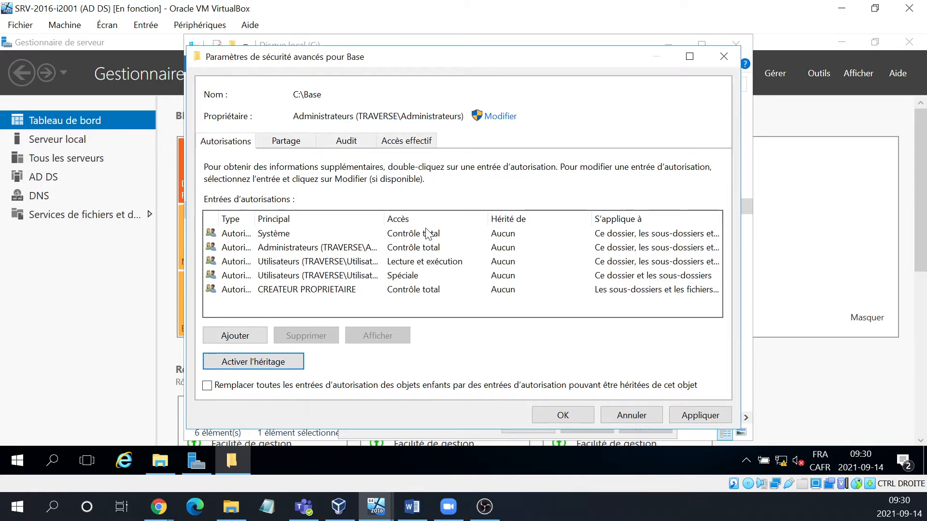
# Remove the Utilisateurs permission entry with Lecture et exécution access from the Base folder
pyautogui.click(302, 263)
pyautogui.click(301, 263)
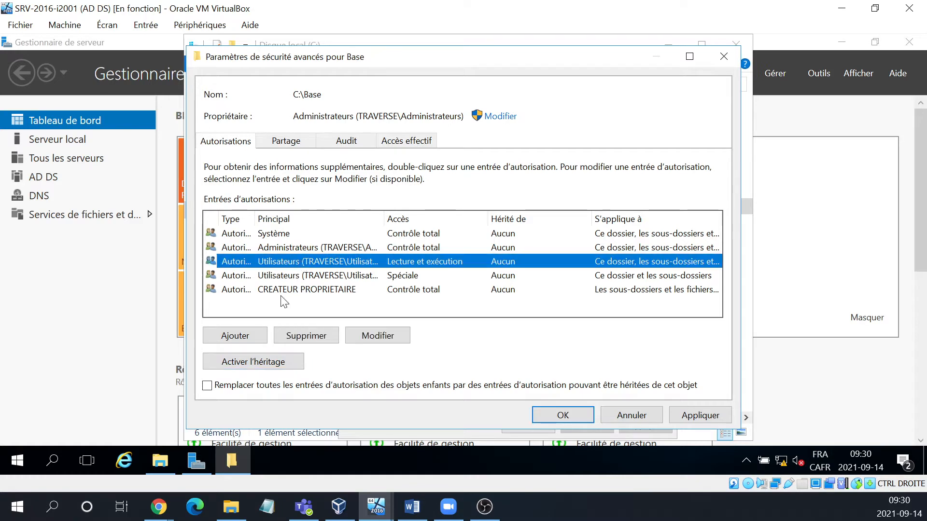
pyautogui.click(318, 337)
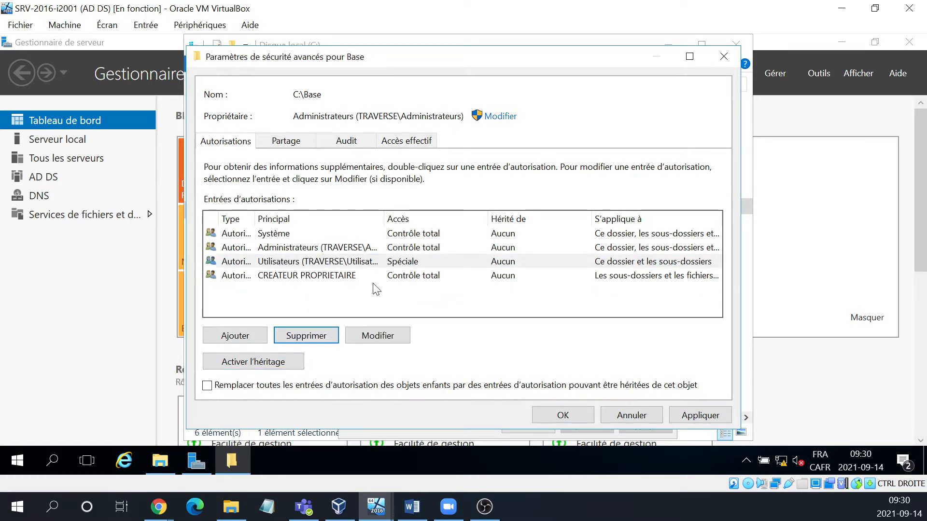
# Edit the Utilisateurs entry with Spéciale access so that it applies to Ce dossier seulement
pyautogui.click(273, 263)
pyautogui.click(393, 338)
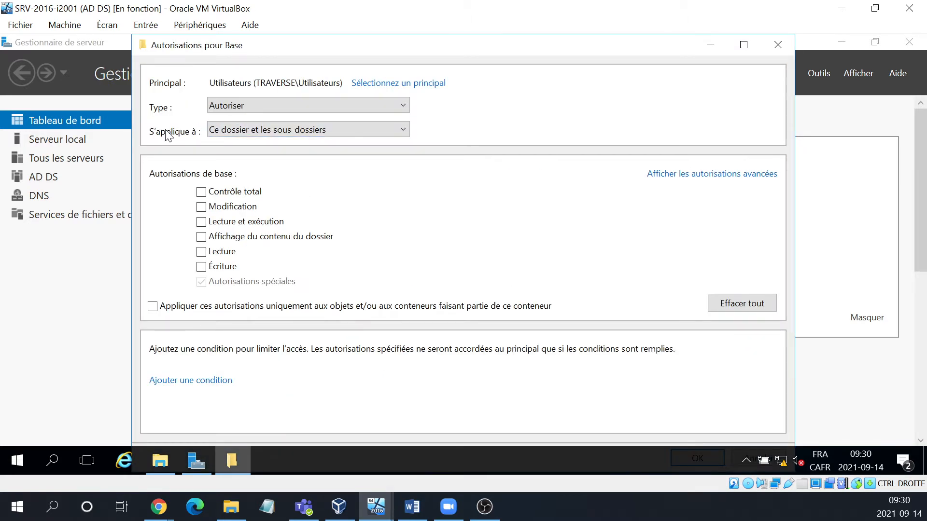
pyautogui.click(360, 131)
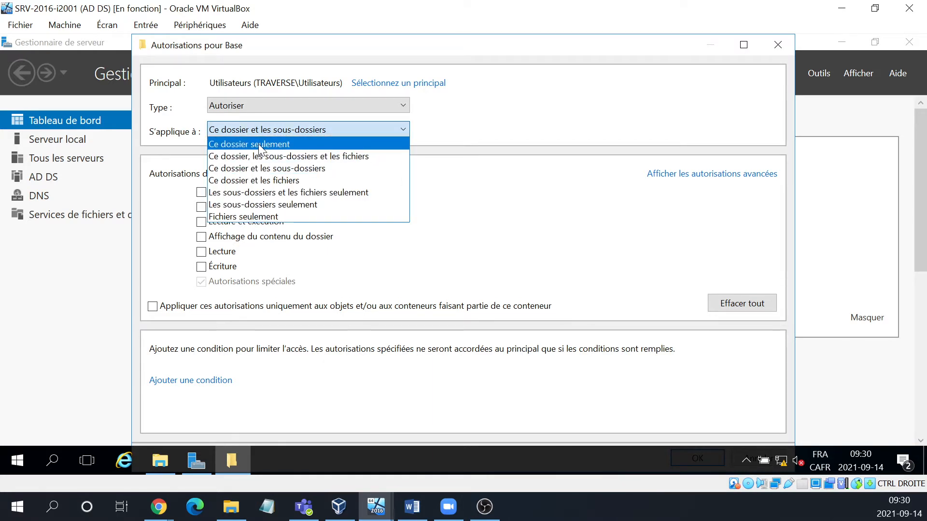
pyautogui.click(259, 144)
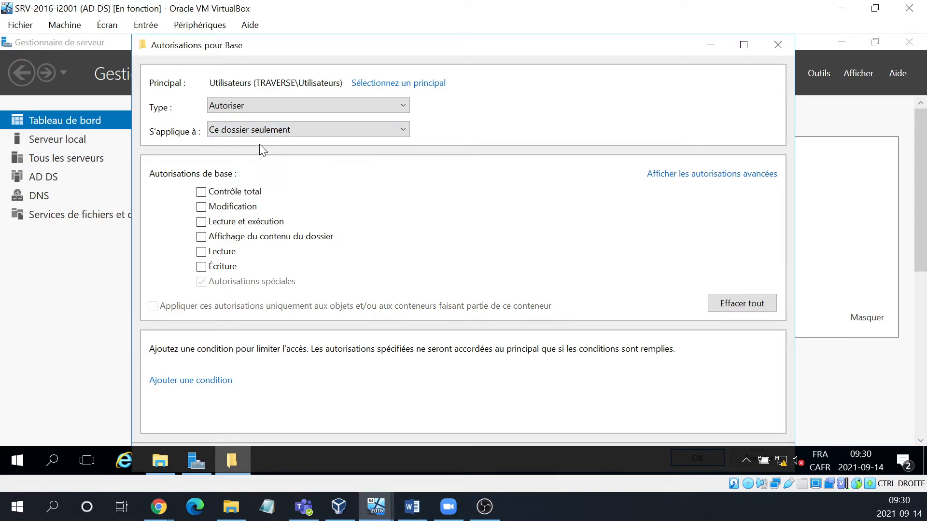
# Add Attributs d'écriture, Écriture d'attributs étendus and Modifier les autorisations to the entry's advanced permissions, and save the Base folder's security settings
pyautogui.click(750, 175)
pyautogui.click(211, 269)
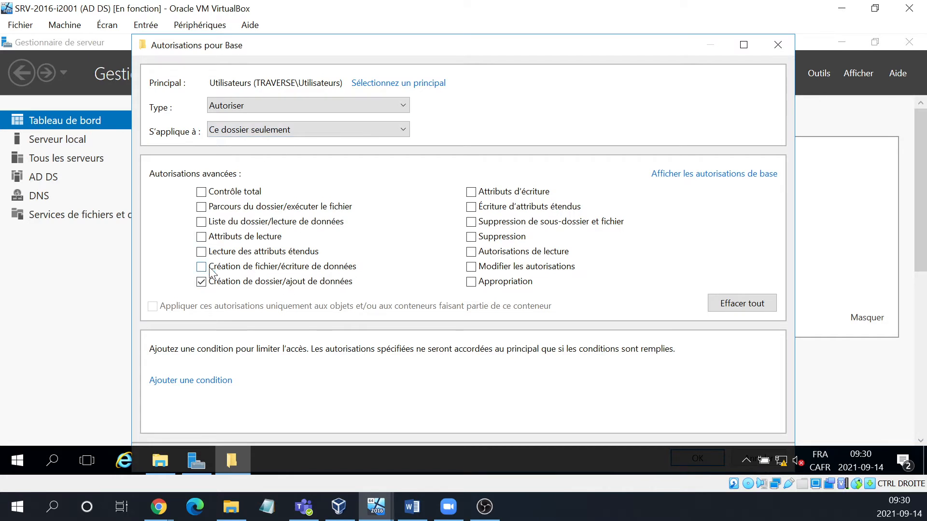
pyautogui.click(471, 191)
pyautogui.click(471, 206)
pyautogui.click(471, 267)
pyautogui.click(743, 45)
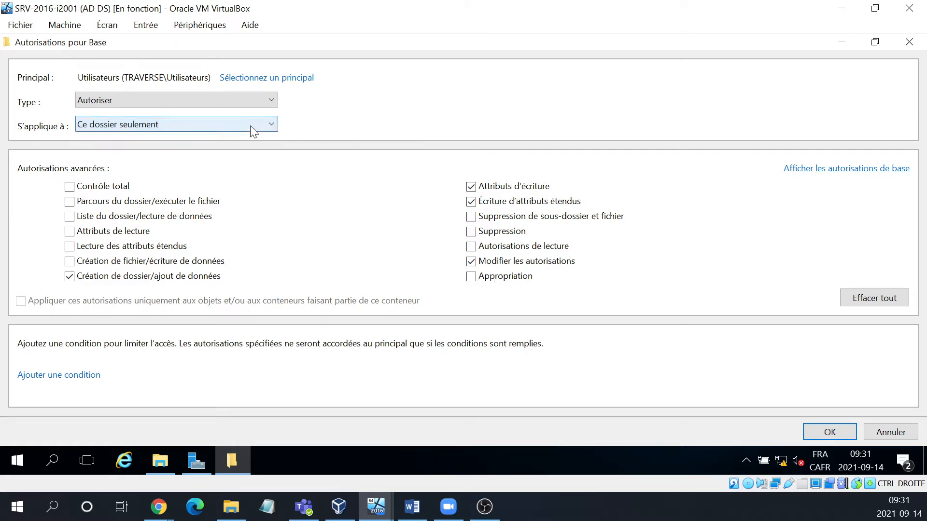
pyautogui.click(828, 432)
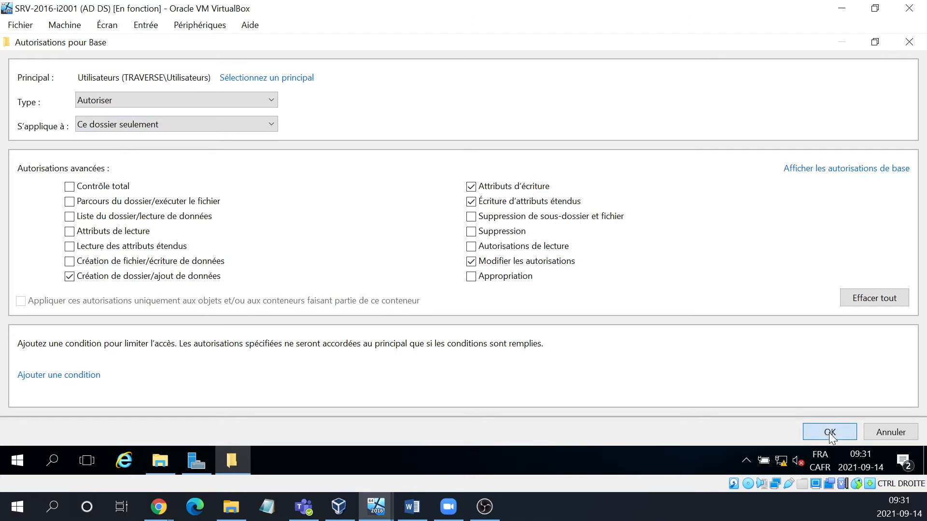
pyautogui.click(567, 413)
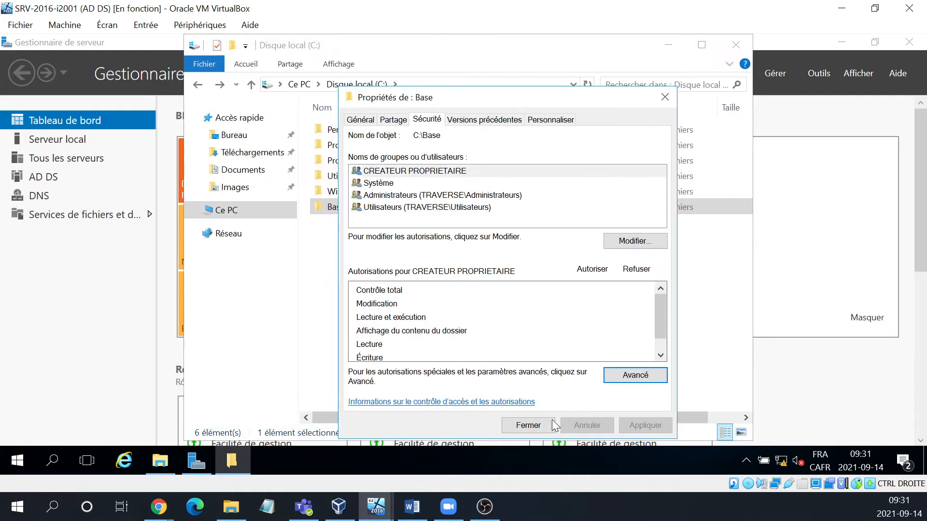
pyautogui.click(529, 425)
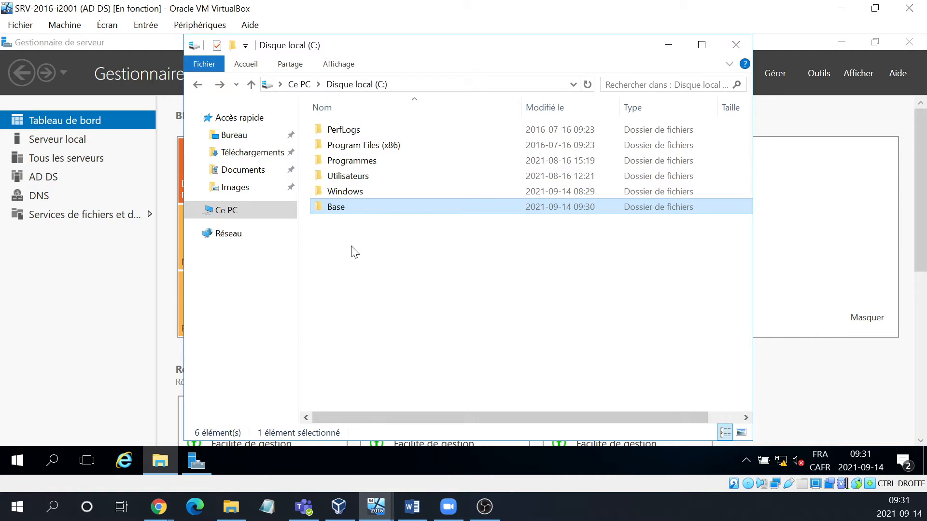
# Minimize the file explorer and bring up the Gestion de stratégie de groupe console
pyautogui.click(668, 44)
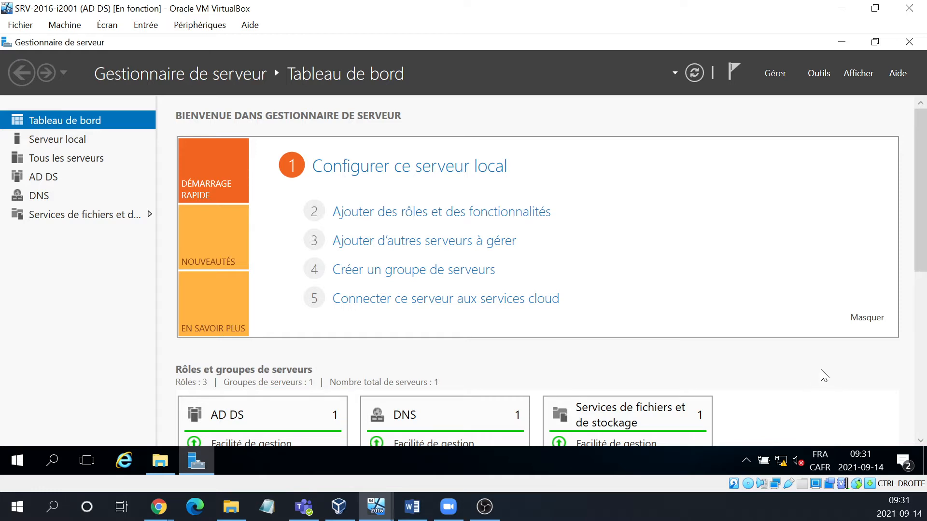
pyautogui.click(819, 73)
pyautogui.click(776, 236)
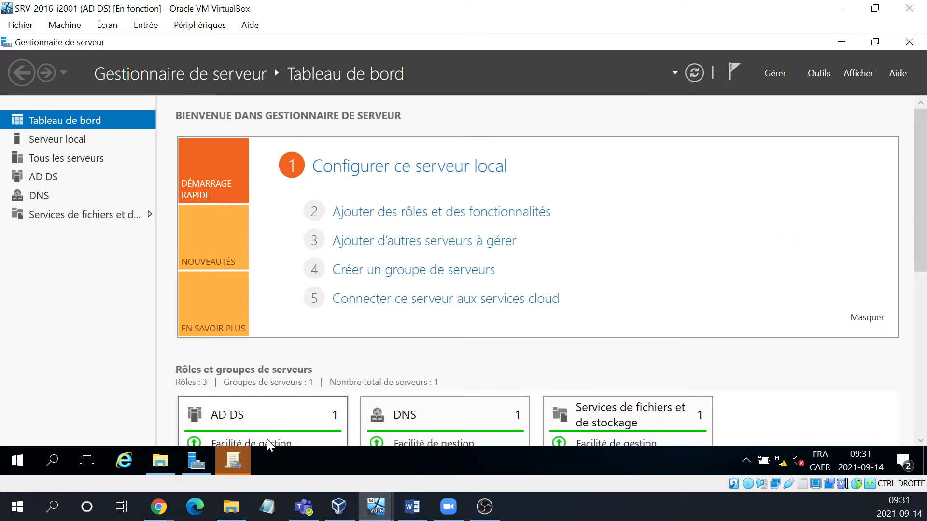
pyautogui.click(233, 458)
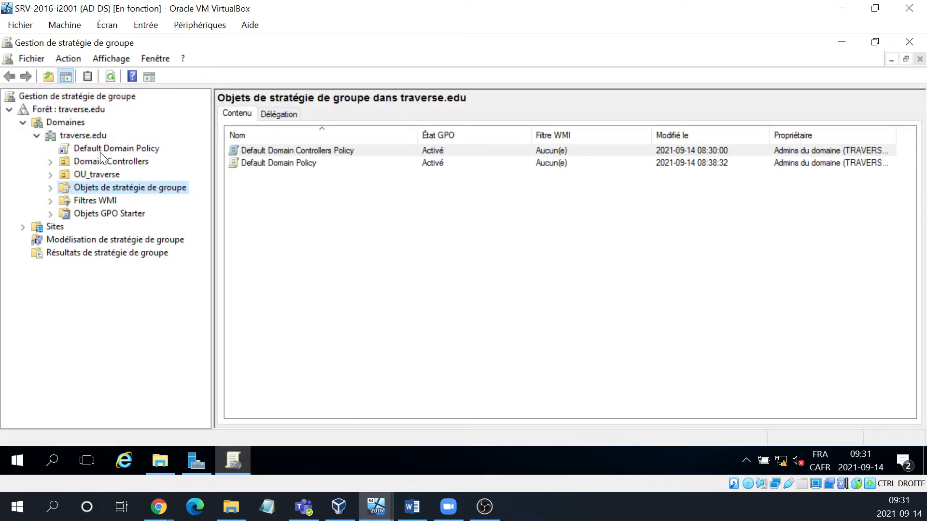
# Create a GPO named "GPO répertoire de base" linked to the traverse.edu domain
pyautogui.rightClick(73, 135)
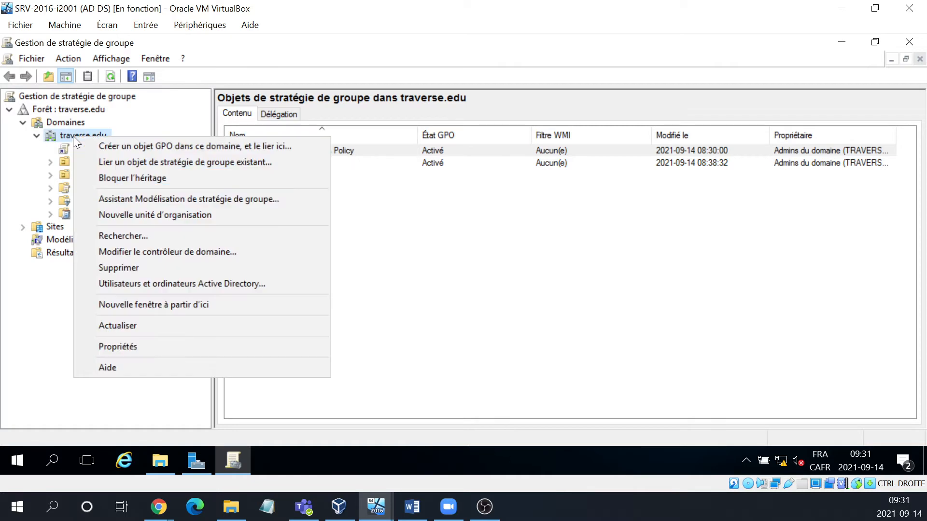
pyautogui.click(126, 145)
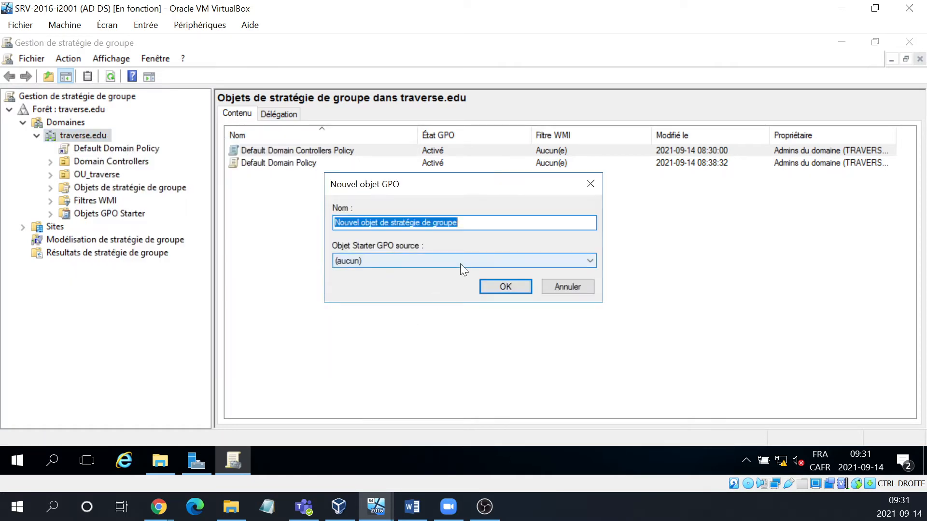
pyautogui.write('GPO répertoi')
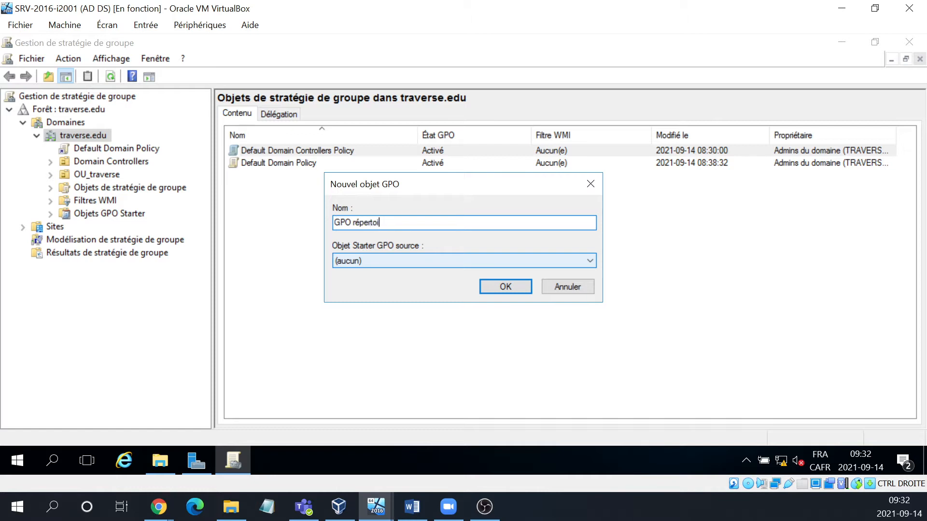
pyautogui.write('re de base')
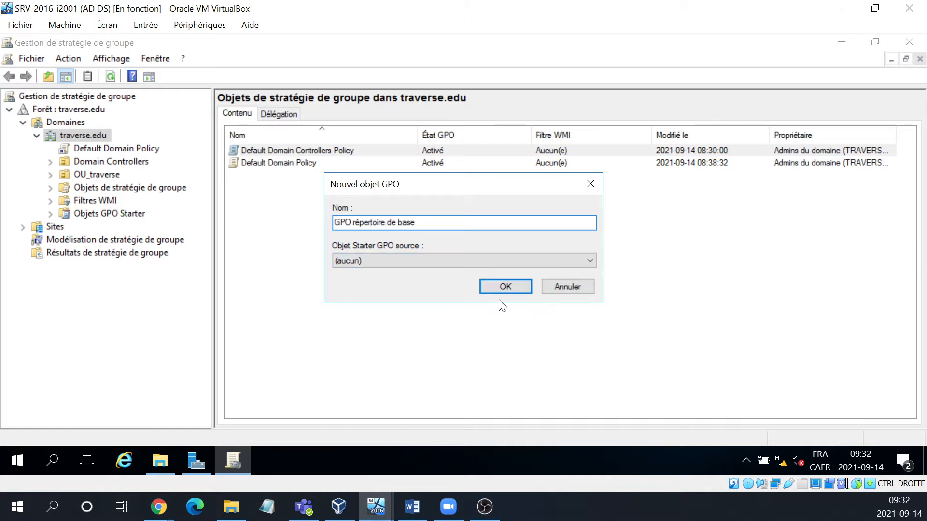
pyautogui.click(511, 286)
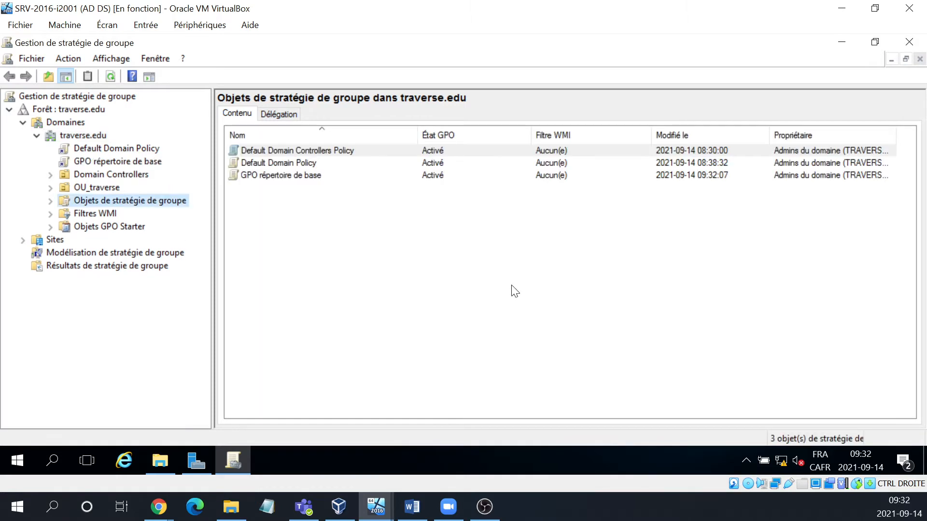
# Open "GPO répertoire de base" for editing in a maximized editor window and widen its console tree
pyautogui.rightClick(107, 161)
pyautogui.click(149, 171)
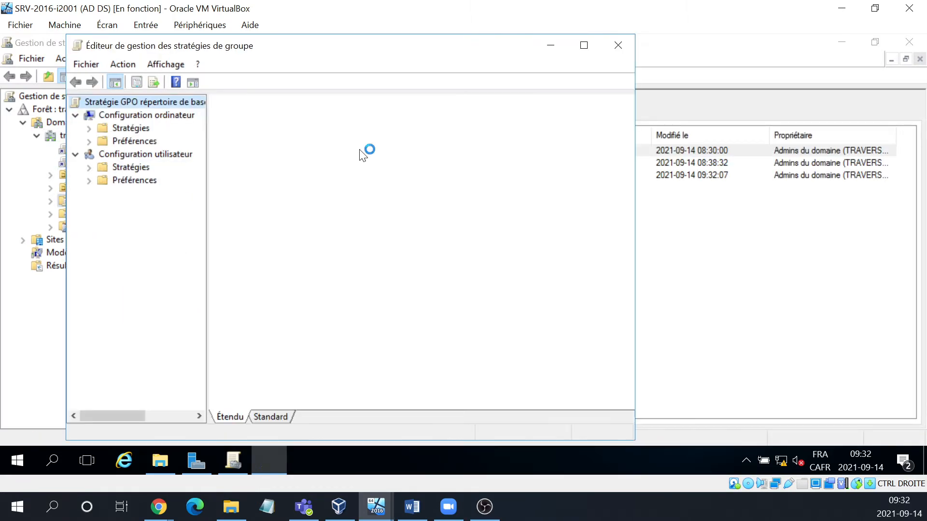
pyautogui.click(586, 44)
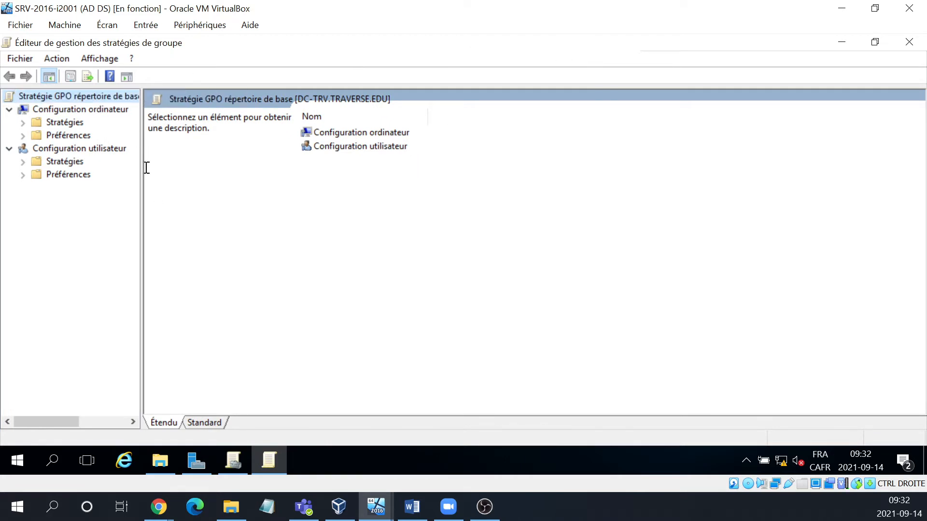
pyautogui.moveTo(139, 166); pyautogui.dragTo(219, 174)
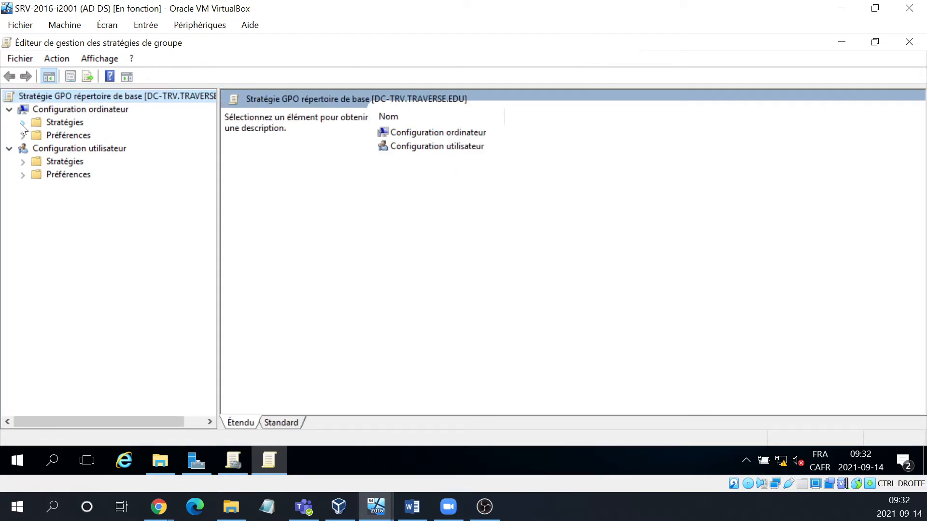
# Display the computer policies of Modèles d'administration > Système > Profils utilisateur in the Standard view, sorted by parameter name
pyautogui.click(22, 122)
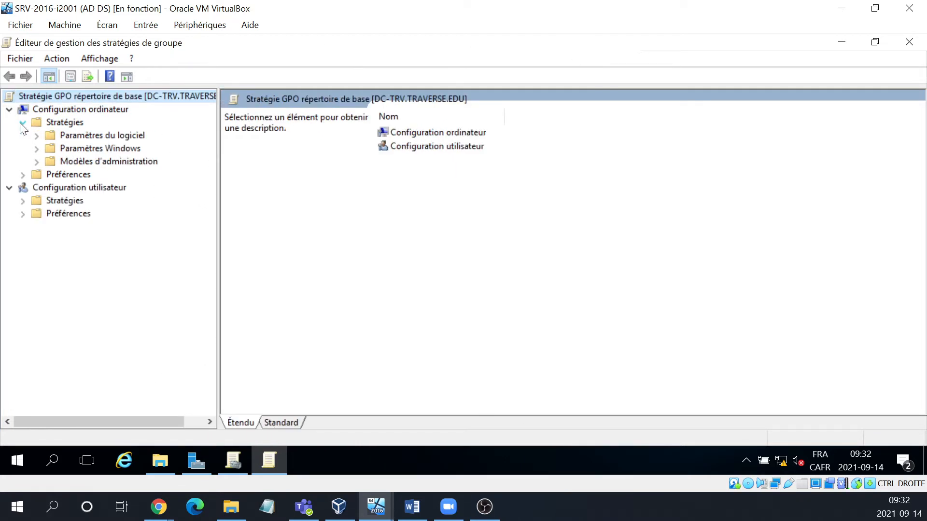
pyautogui.click(37, 161)
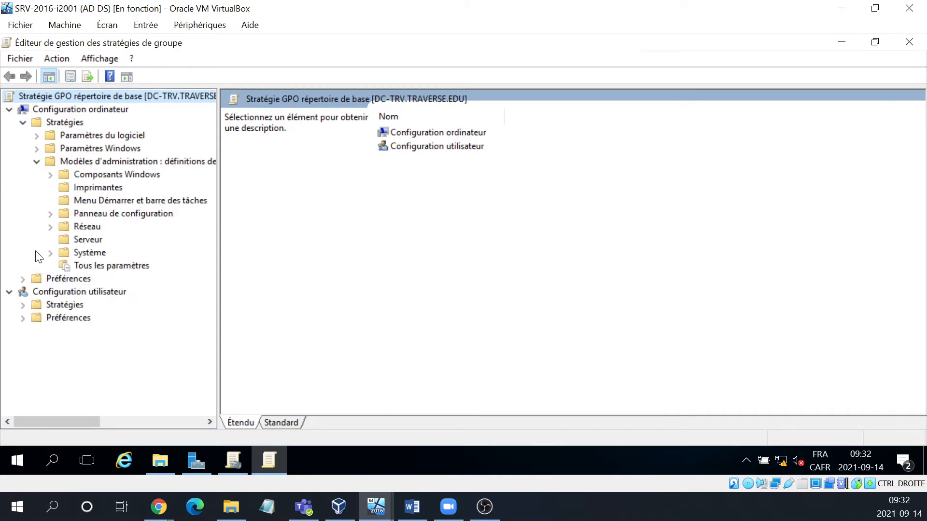
pyautogui.click(51, 253)
pyautogui.scroll(-2, 119, 296)
pyautogui.scroll(-2, 120, 297)
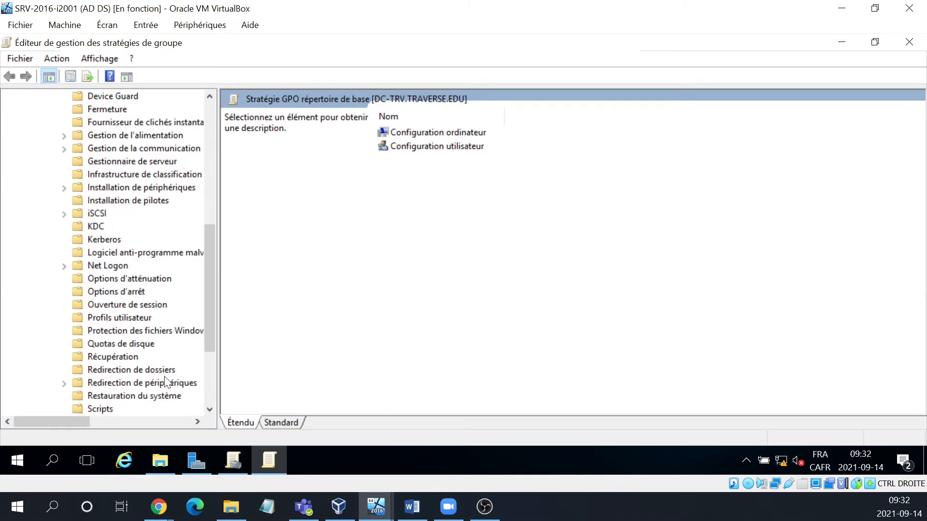
pyautogui.click(133, 319)
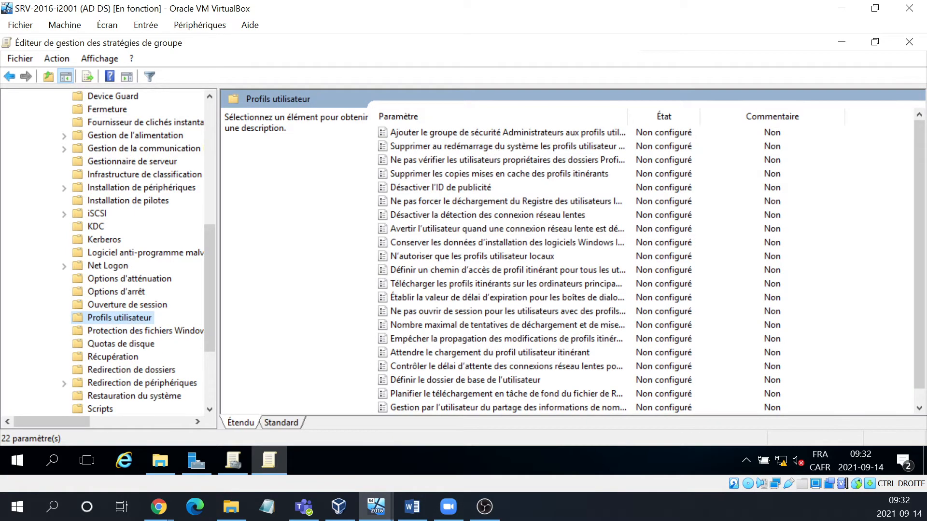
pyautogui.click(271, 422)
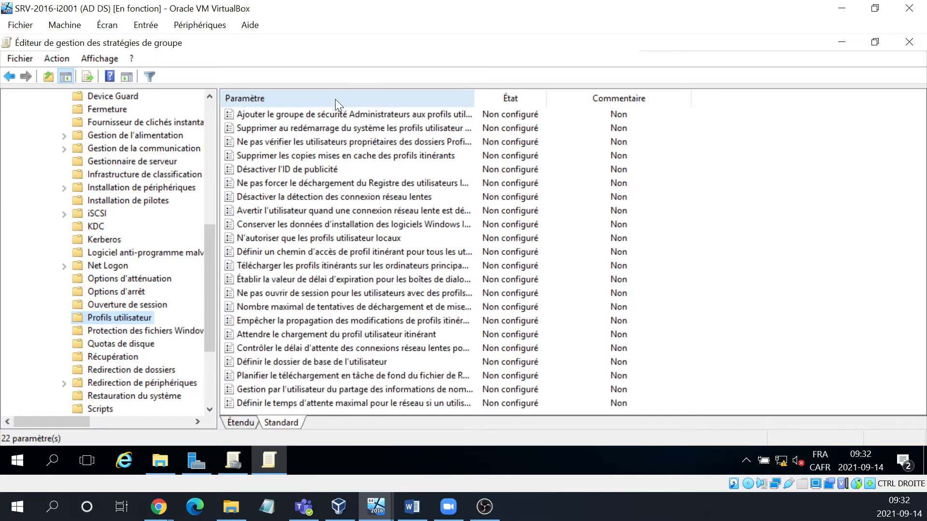
pyautogui.click(348, 98)
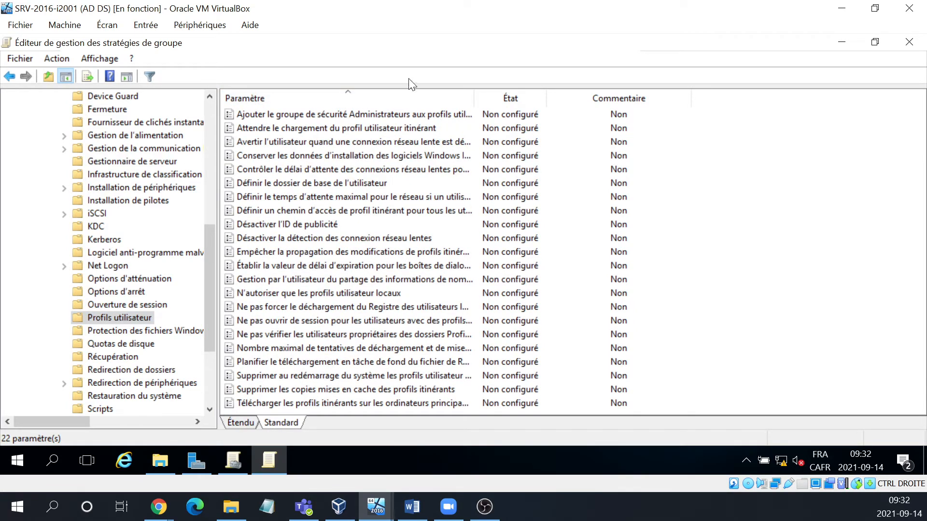
# Open the policy setting Définir le dossier de base de l'utilisateur in a maximized window and set it to Activé
pyautogui.click(337, 184)
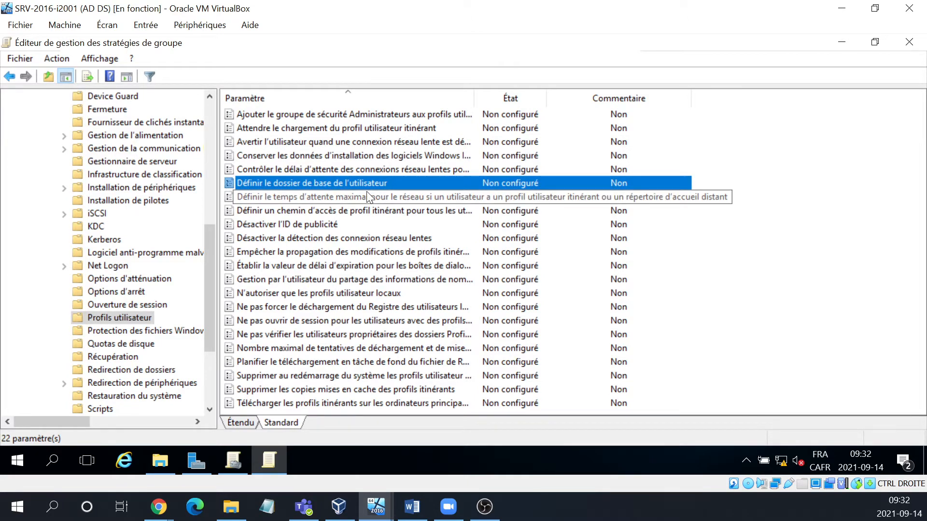
pyautogui.doubleClick(273, 183)
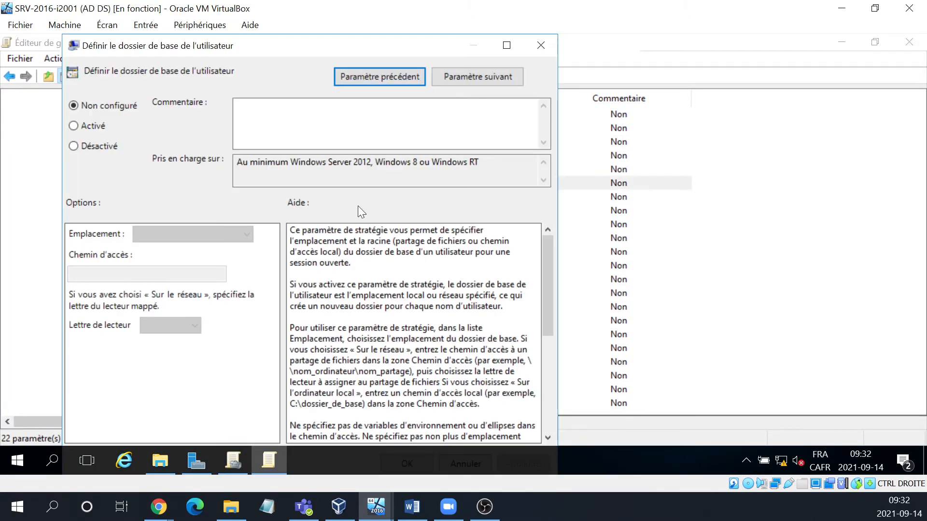
pyautogui.doubleClick(508, 46)
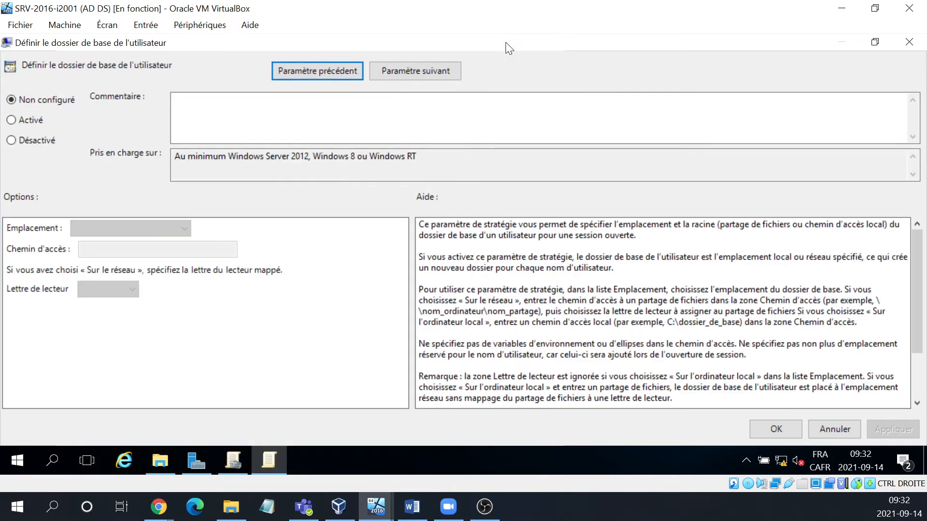
pyautogui.click(11, 120)
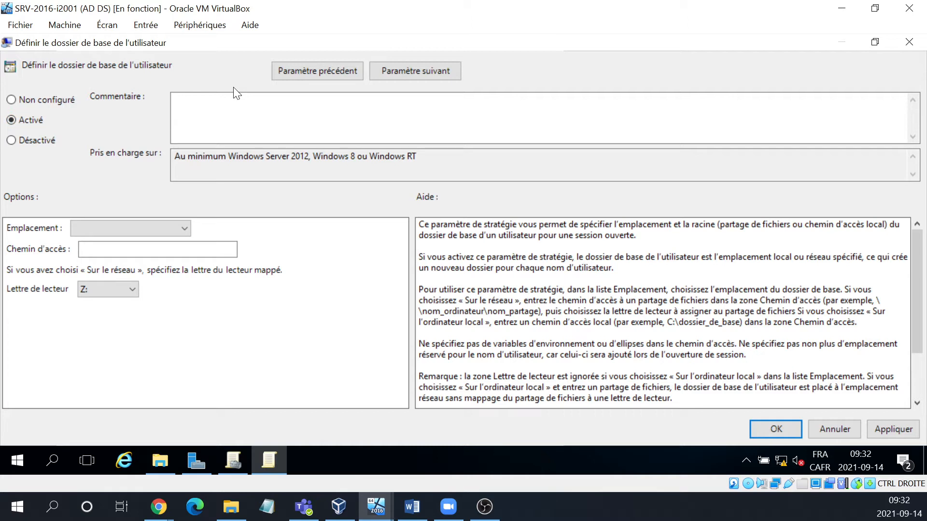
# Set the home folder's location to Sur le réseau and its access path to \\192.168.5.1\Base
pyautogui.click(183, 230)
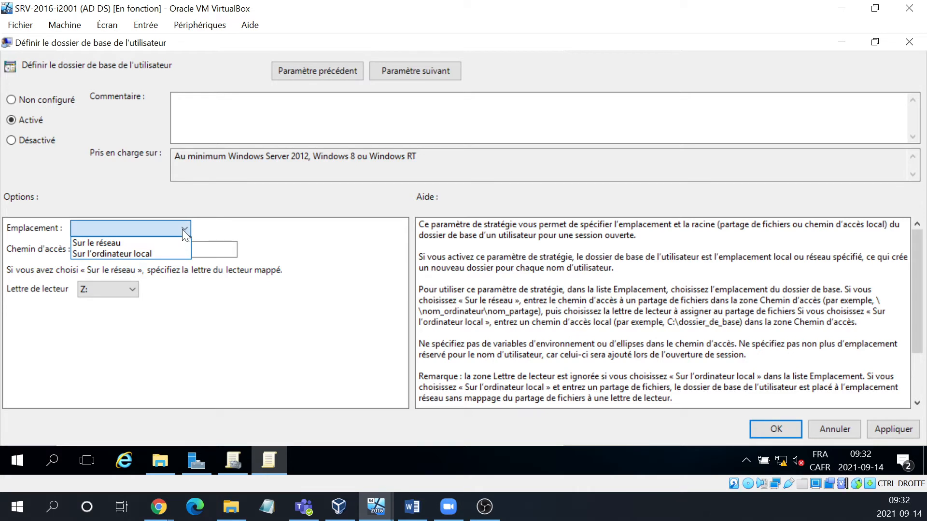
pyautogui.click(165, 242)
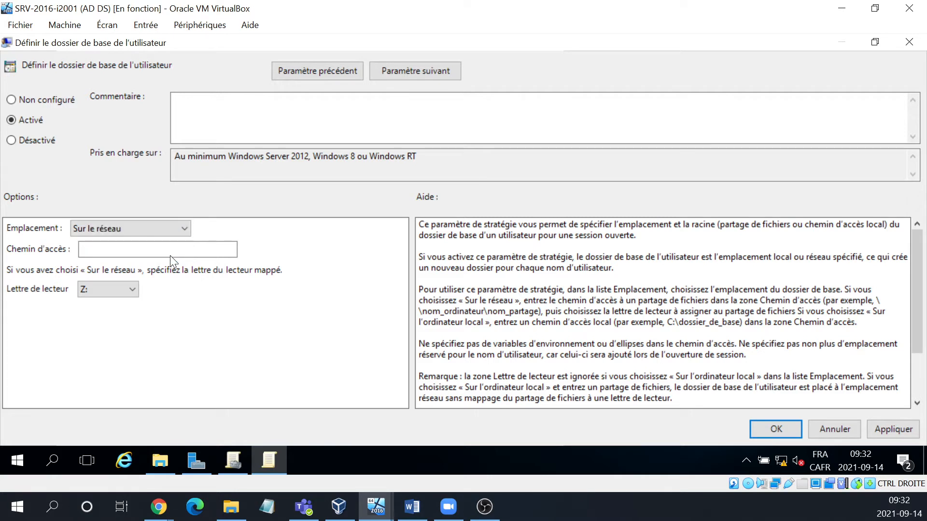
pyautogui.click(98, 247)
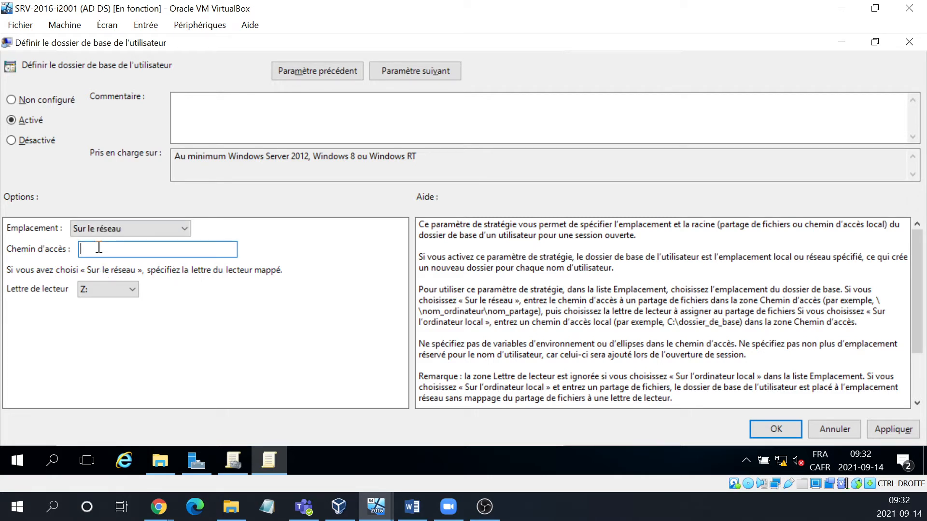
pyautogui.write('\\\\192.168.5.1\\Base')
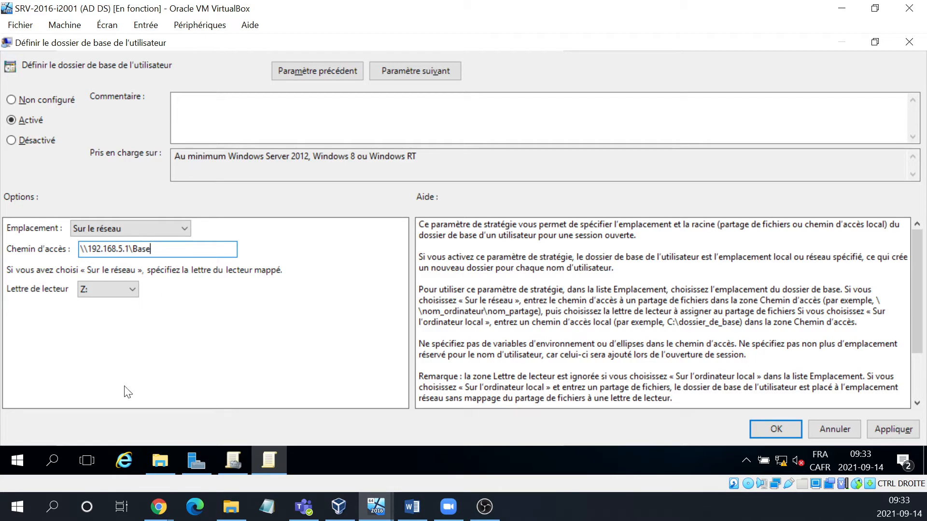
# Check the network path and share name in the Base folder's sharing properties, and return to the policy setting
pyautogui.click(160, 460)
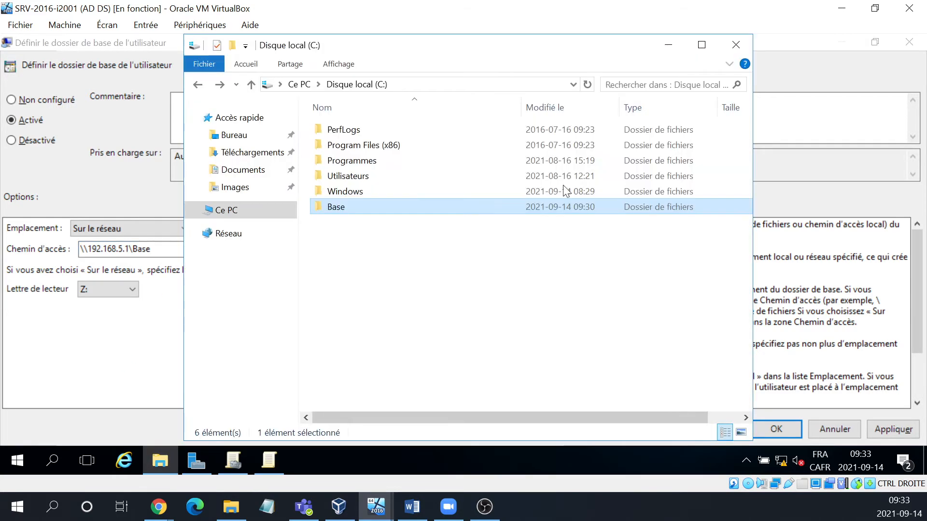
pyautogui.rightClick(331, 213)
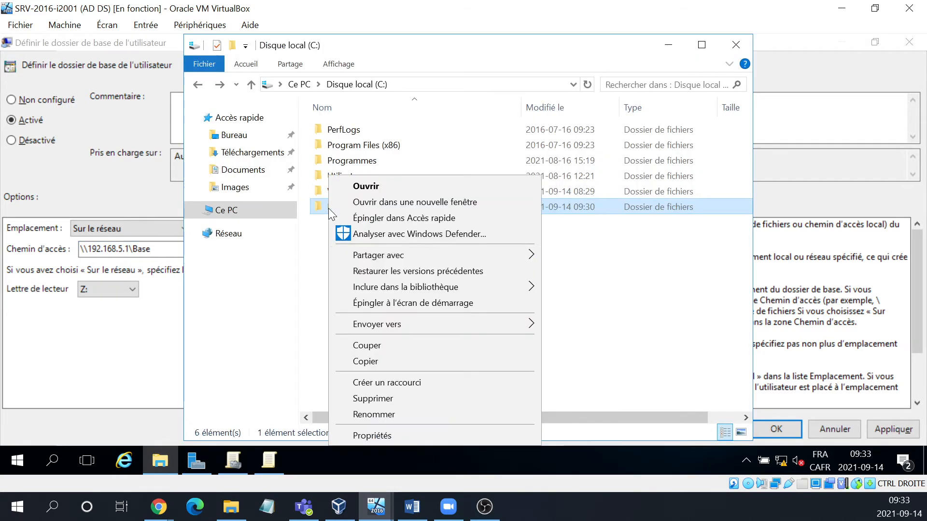
pyautogui.click(371, 435)
pyautogui.click(389, 120)
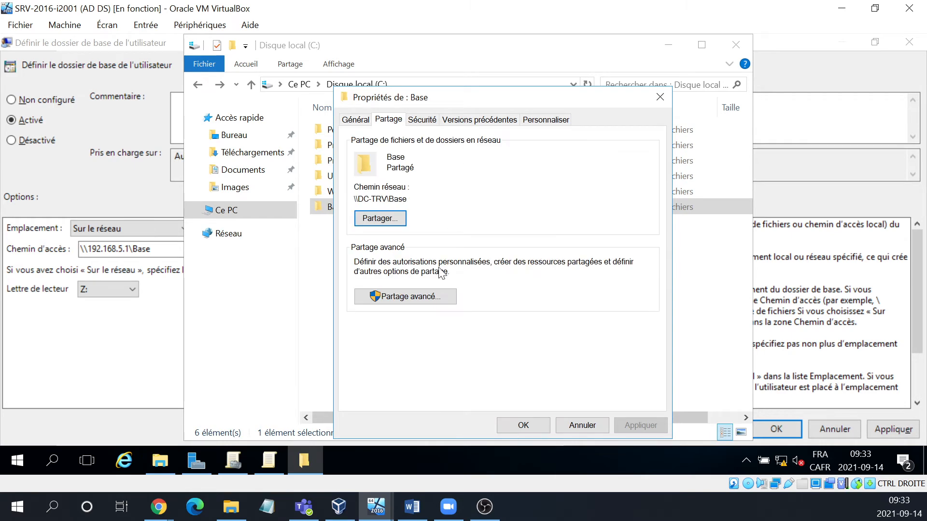
pyautogui.click(410, 298)
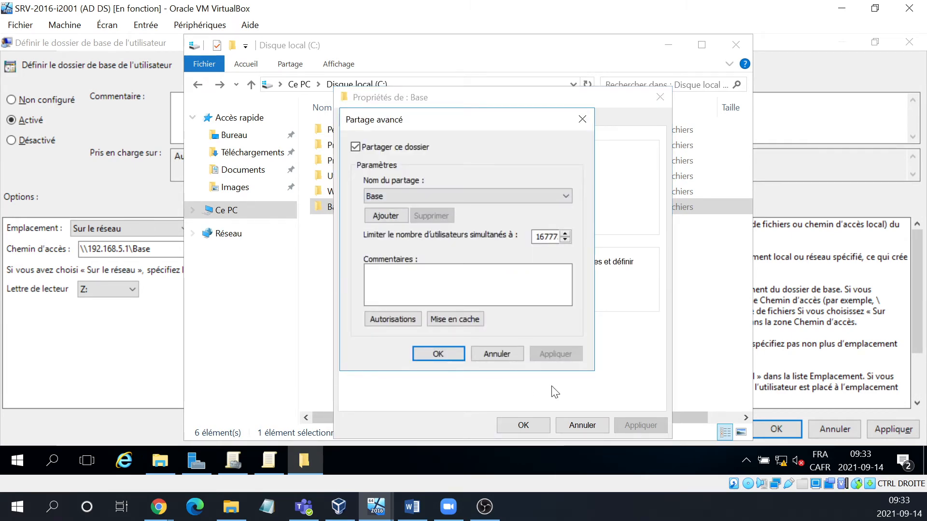
pyautogui.click(510, 351)
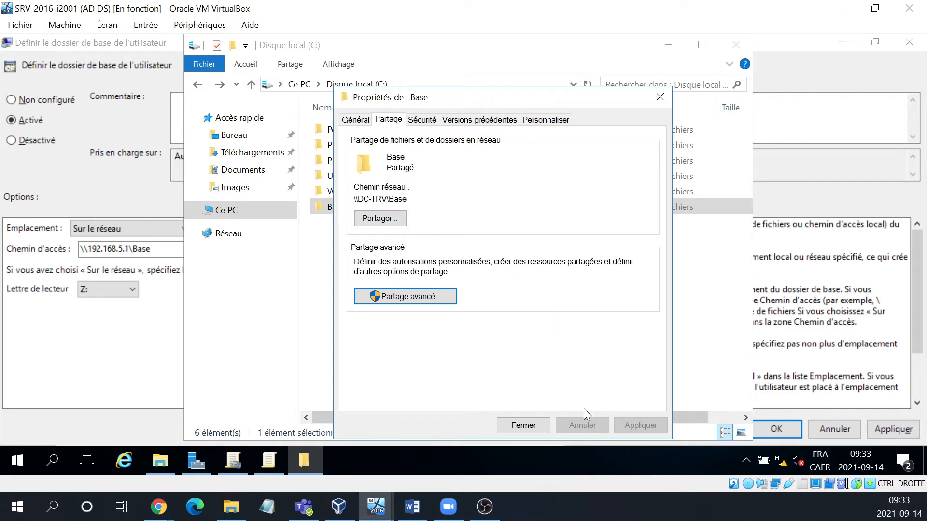
pyautogui.click(535, 426)
pyautogui.click(668, 44)
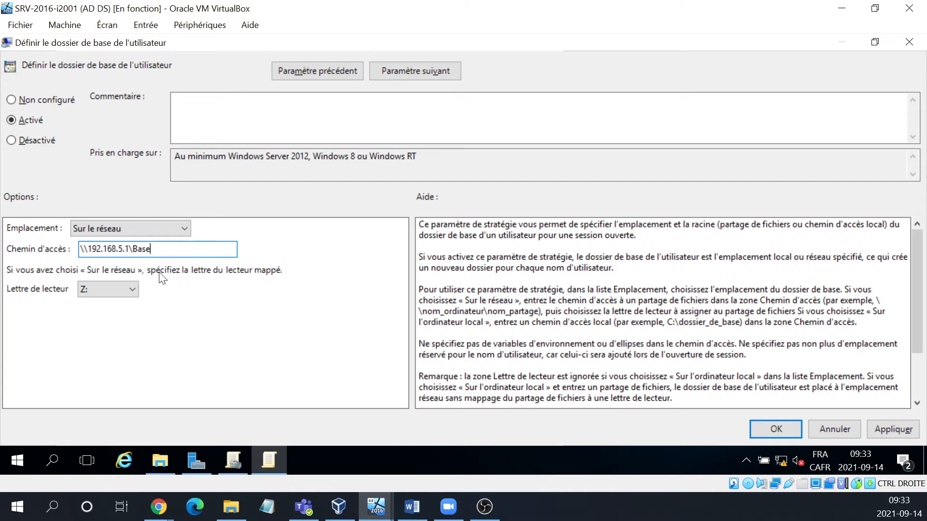
# Map the home folder to drive letter X:, save the policy setting, and close the policy editor and management console
pyautogui.click(132, 289)
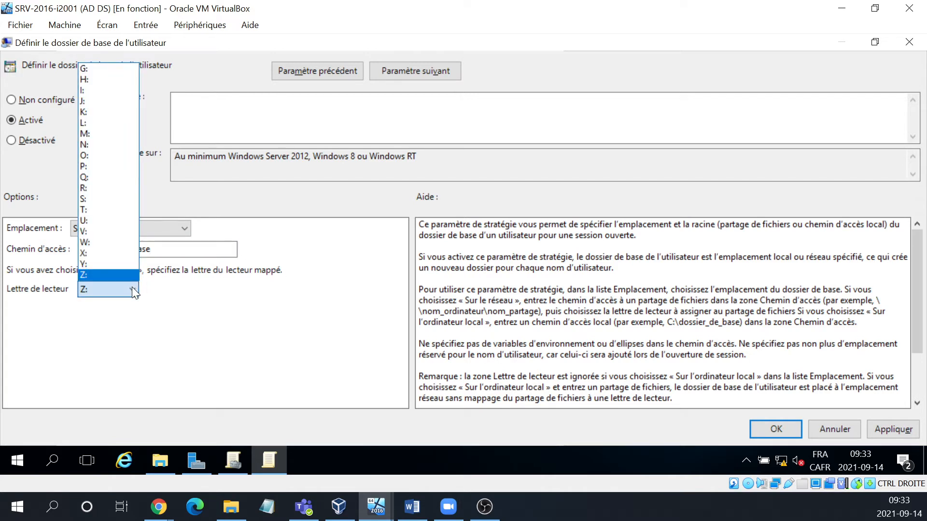
pyautogui.click(91, 254)
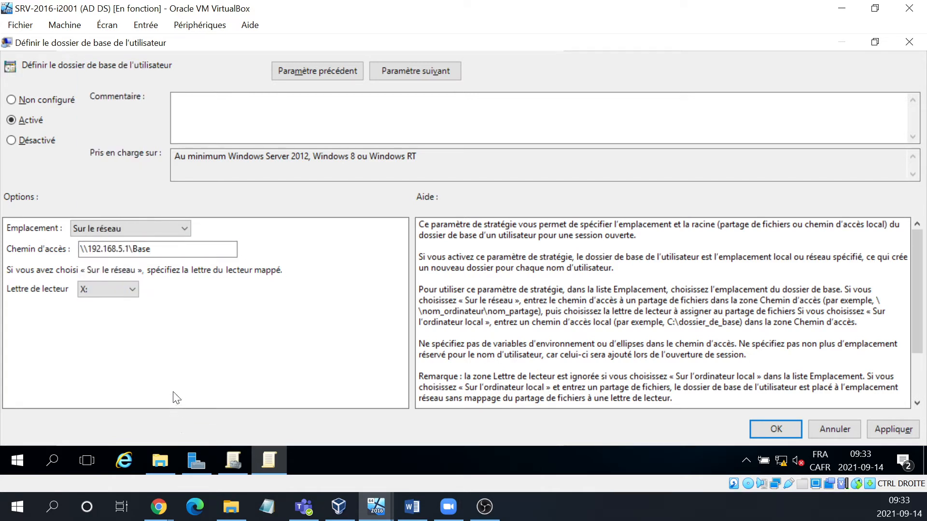
pyautogui.click(786, 433)
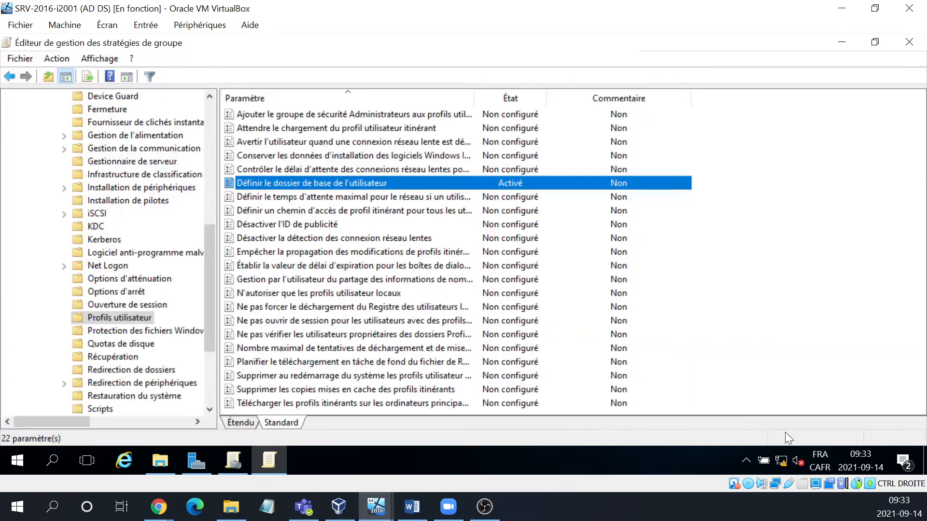
pyautogui.click(917, 46)
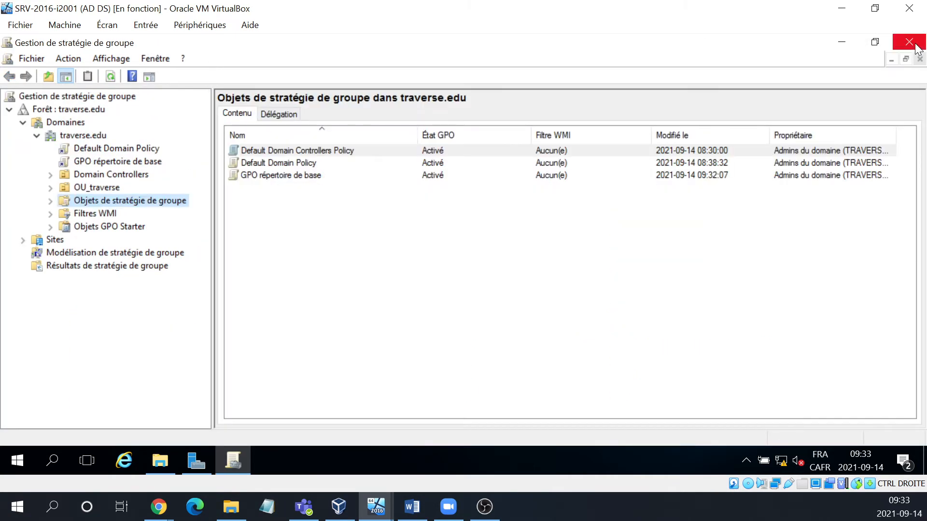
pyautogui.click(915, 46)
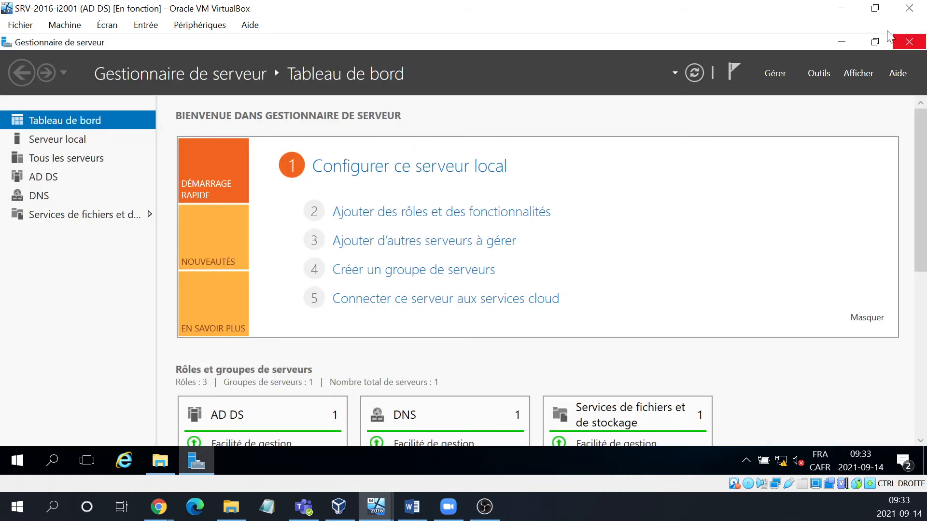
# Run gpupdate /force in an administrator command prompt and close the prompt once the update finishes
pyautogui.rightClick(17, 459)
pyautogui.click(107, 299)
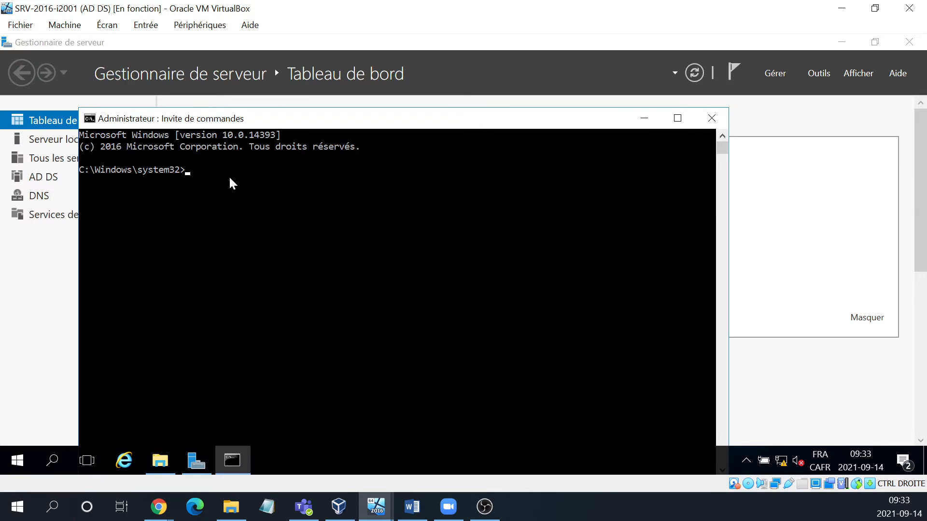
pyautogui.click(220, 169)
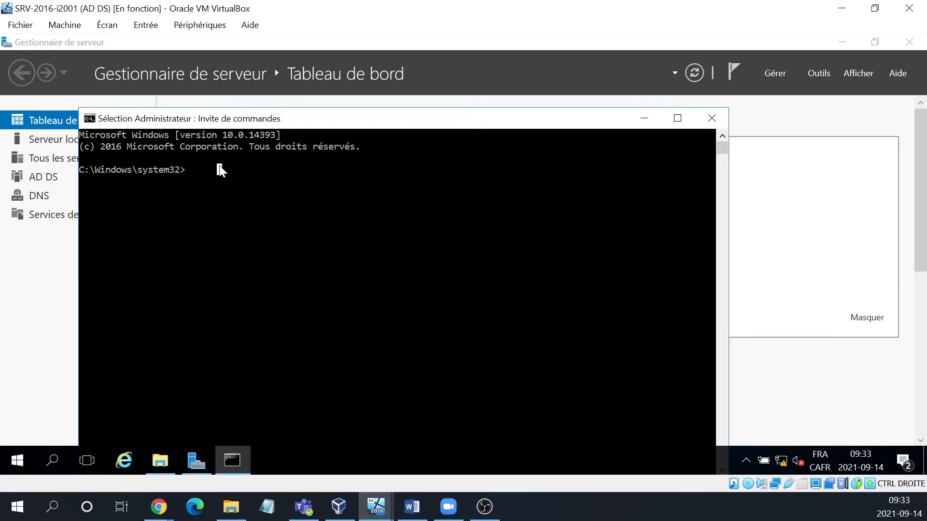
pyautogui.write('gpupd')
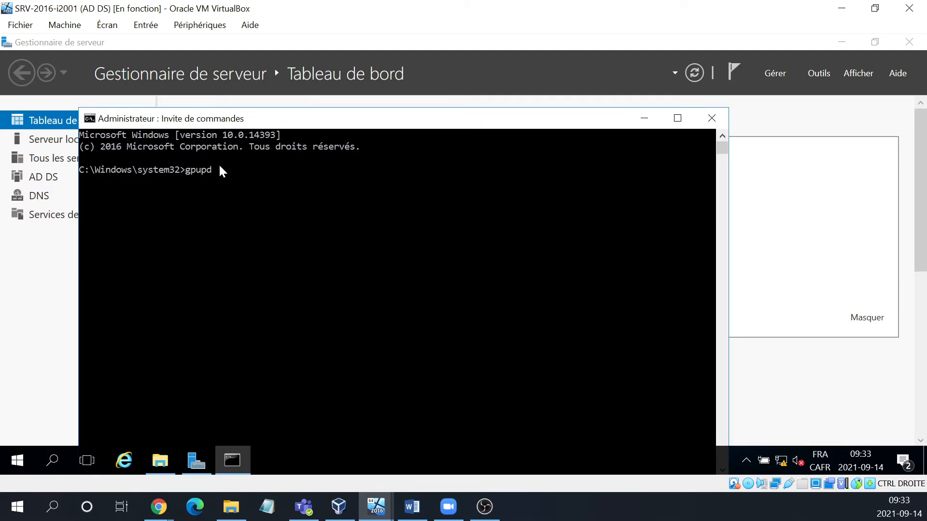
pyautogui.write('ate /force')
pyautogui.press('Return')
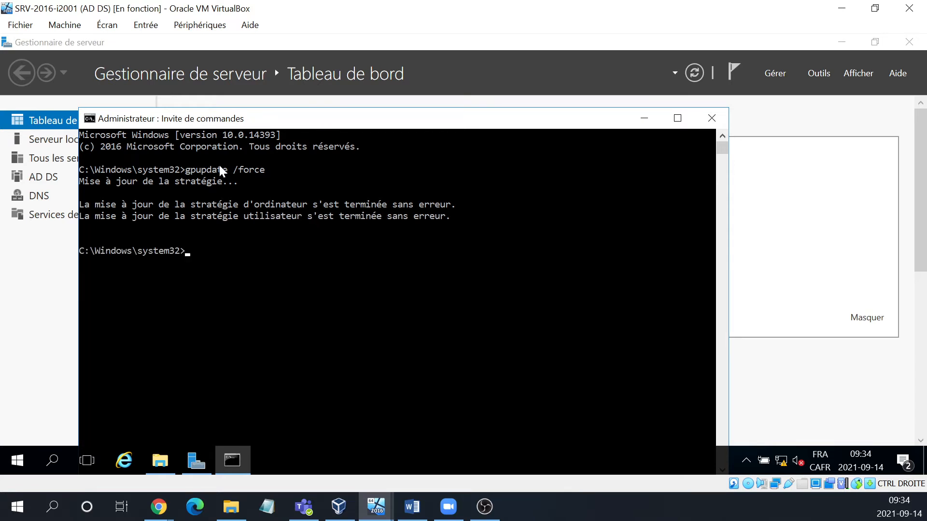
pyautogui.click(712, 118)
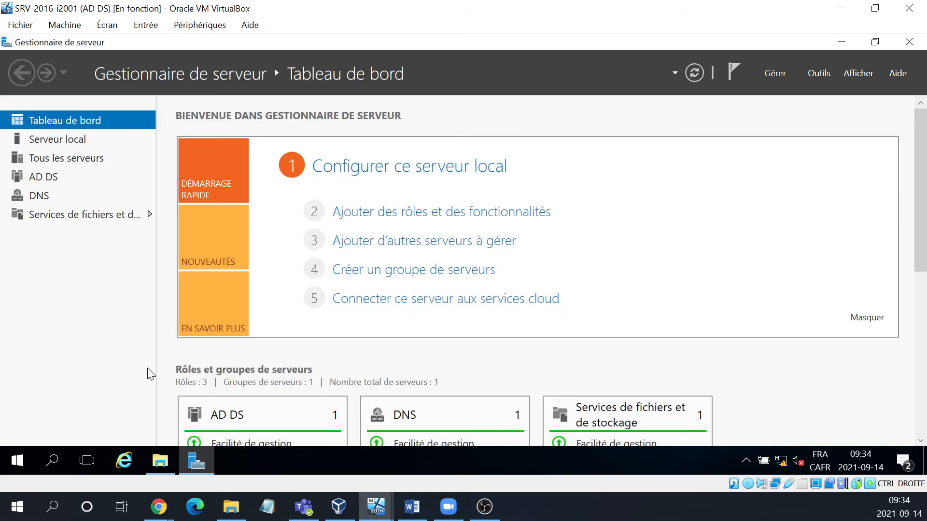
# Restart the Windows server and accept the shutdown reason
pyautogui.rightClick(16, 459)
pyautogui.moveTo(74, 449)
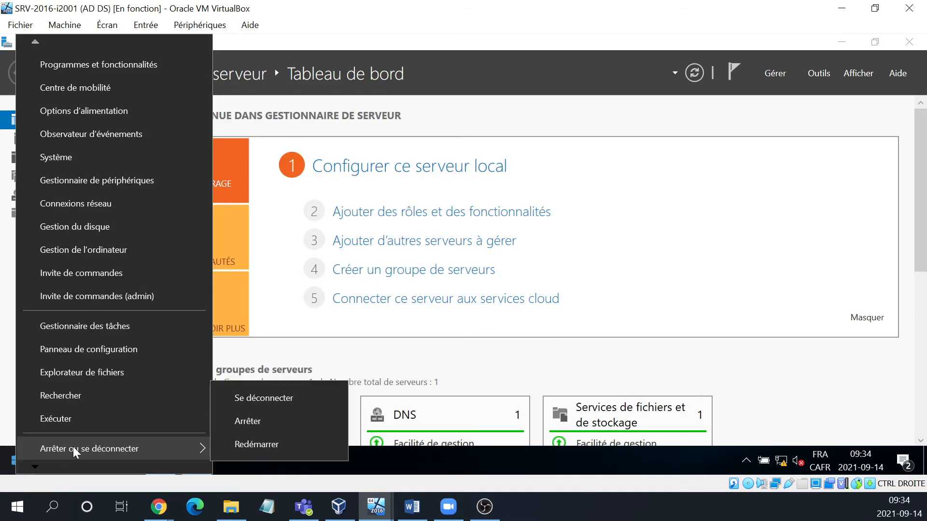
pyautogui.click(275, 444)
pyautogui.click(239, 430)
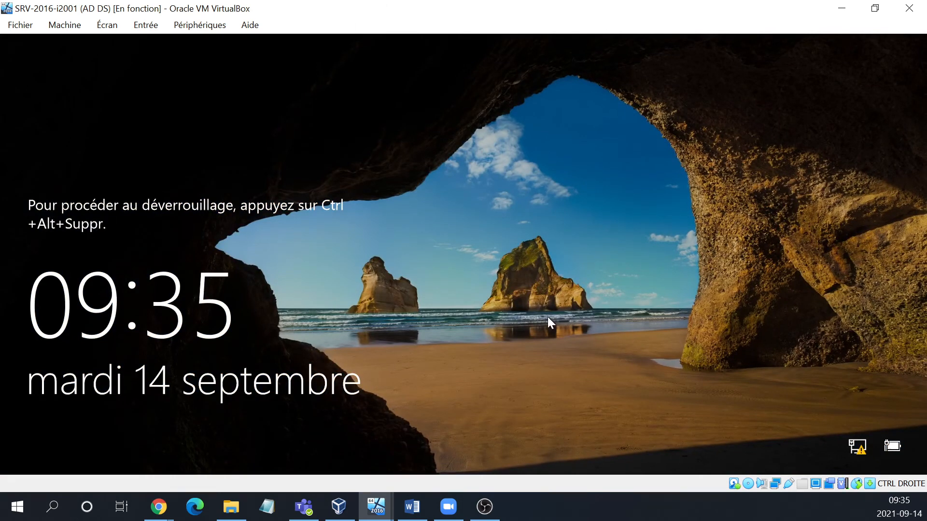
# Unlock the Windows server and sign in as TRAVERSE\Administrateur by entering the account password
pyautogui.hotkey('ctrl', 'alt', 'Delete')
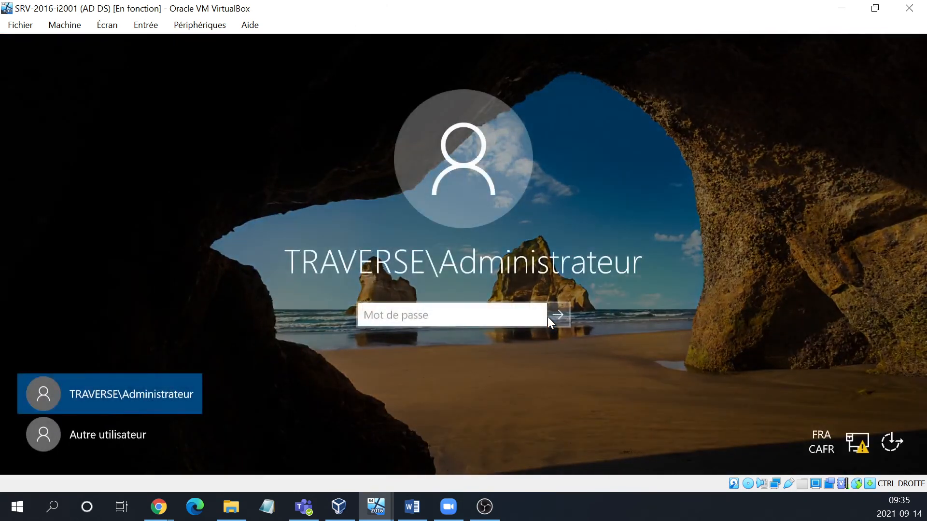
pyautogui.write('•••••••••')
pyautogui.press('Return')
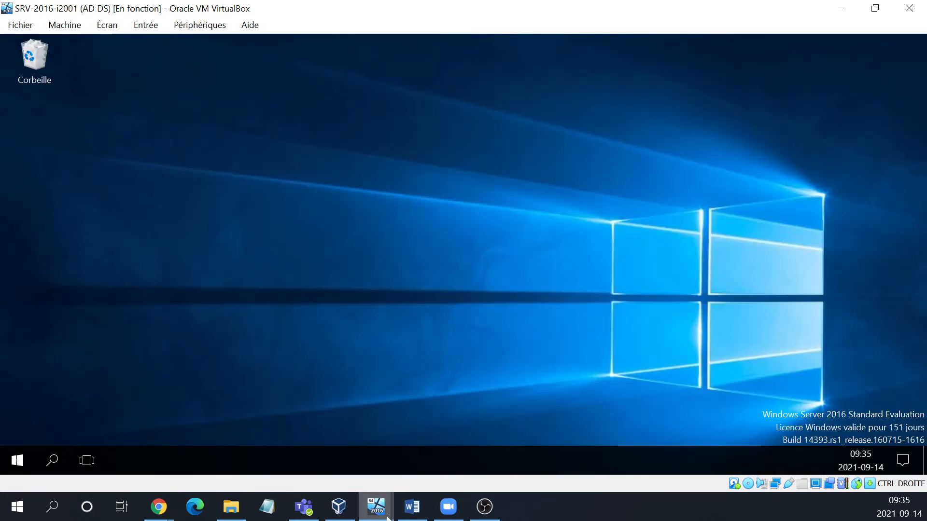
# Switch to the Client W10 virtual machine and restart it from its sign-in screen
pyautogui.moveTo(379, 515)
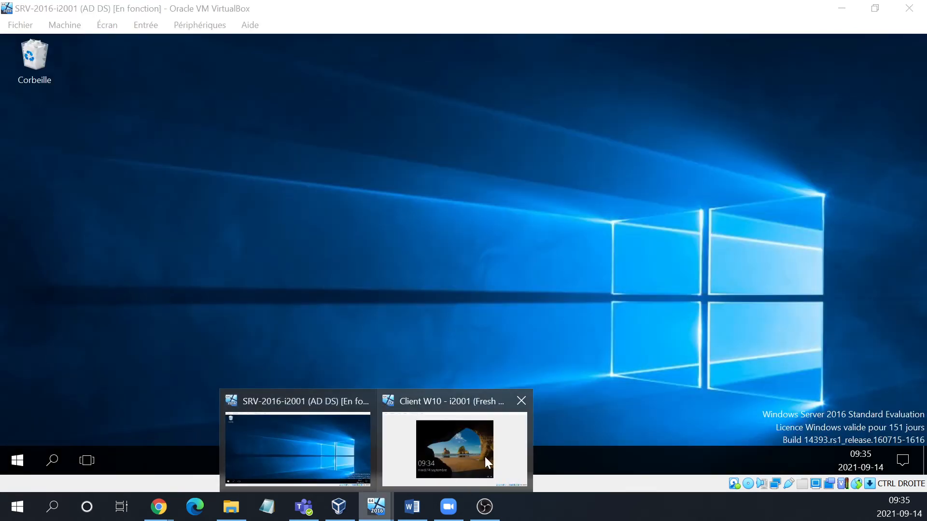
pyautogui.click(485, 456)
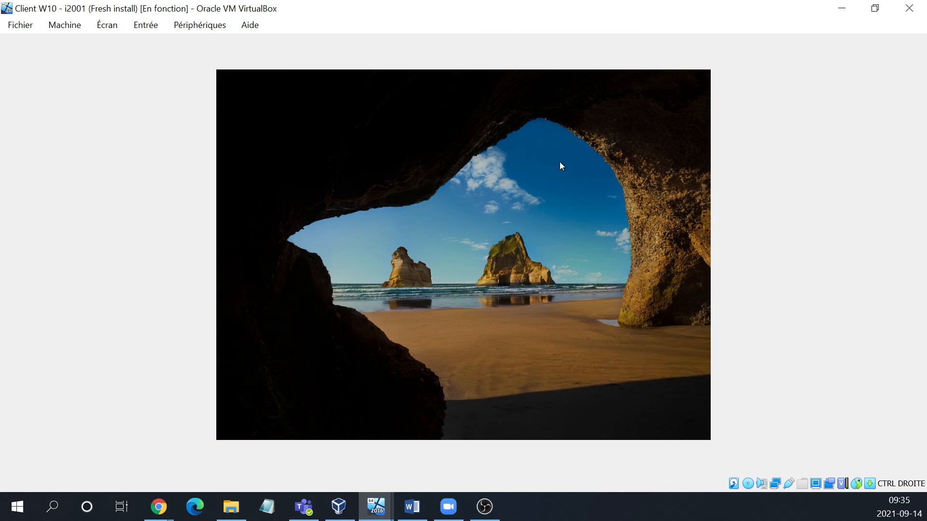
pyautogui.click(605, 291)
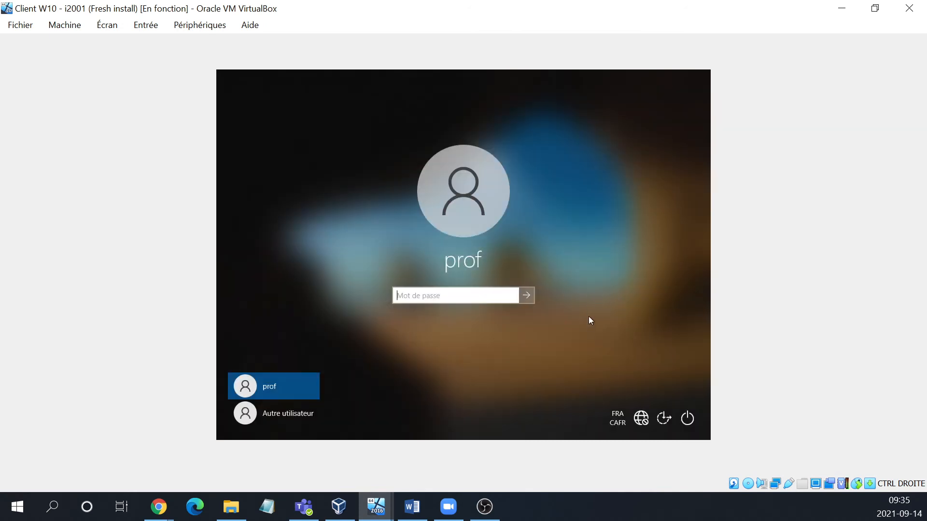
pyautogui.click(690, 420)
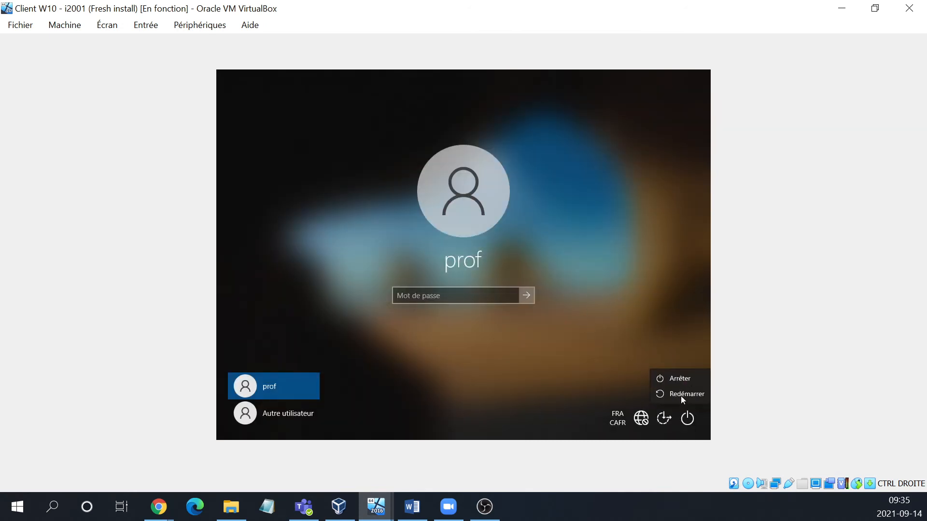
pyautogui.click(681, 395)
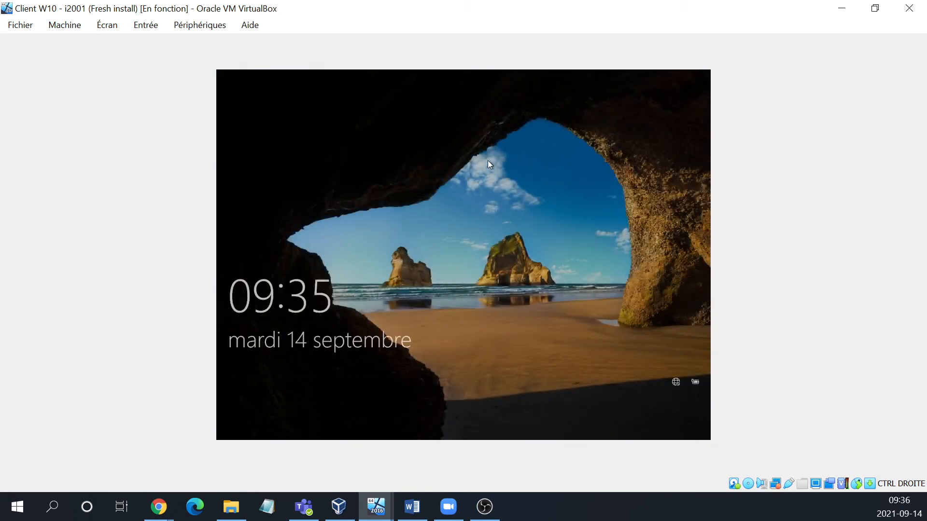
# Sign in to the Windows 10 client with the prof account by entering its password
pyautogui.click(487, 167)
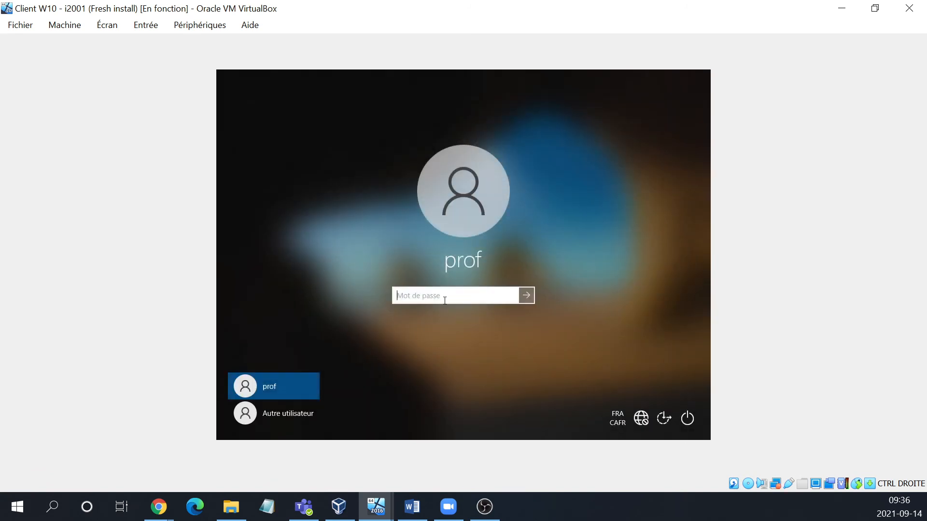
pyautogui.write('•••••••••')
pyautogui.press('Return')
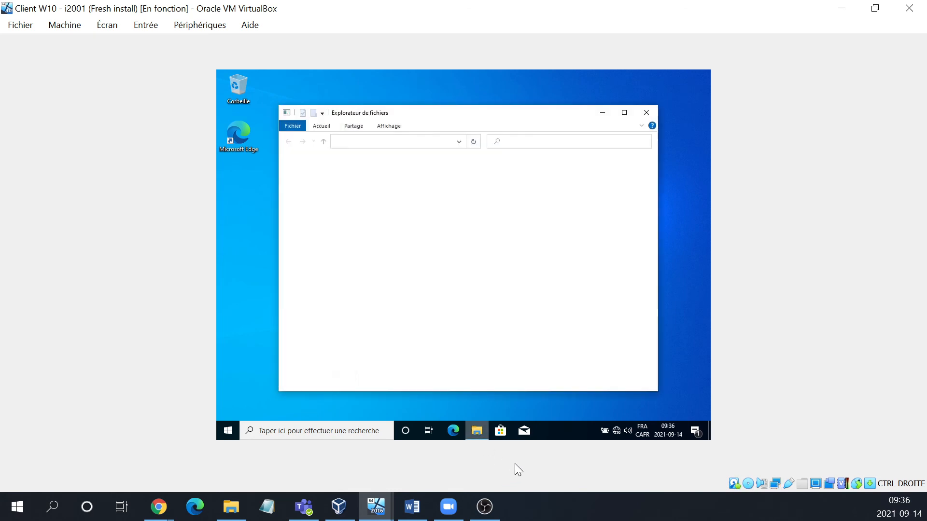
# Show Ce PC in the client's file explorer and check the network locations for the mapped X: drive
pyautogui.click(311, 250)
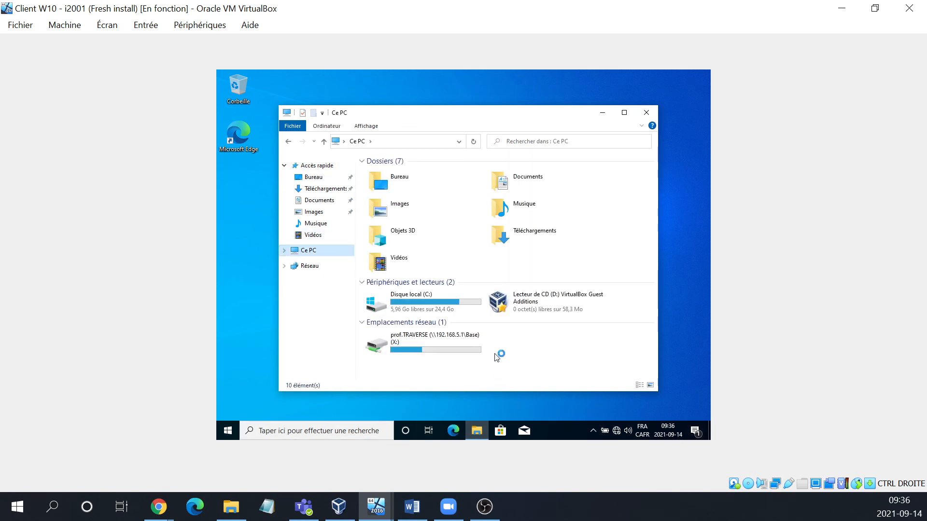
pyautogui.click(566, 504)
pyautogui.hotkey('ctrl', '2')
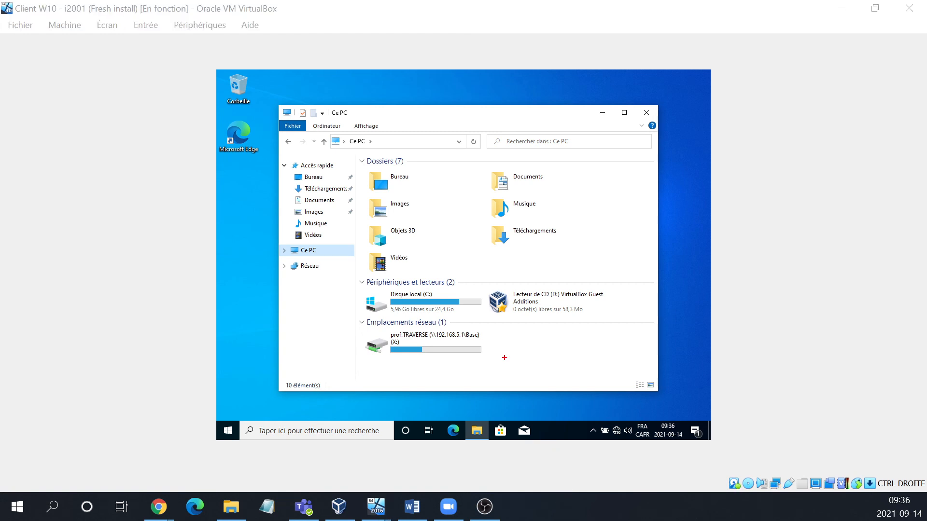
pyautogui.moveTo(481, 341); pyautogui.dragTo(755, 340)
# Switch back to the SRV-2016 server and open the Base folder on Disque local (C:) to examine the users' home folders
pyautogui.moveTo(376, 507)
pyautogui.click(357, 462)
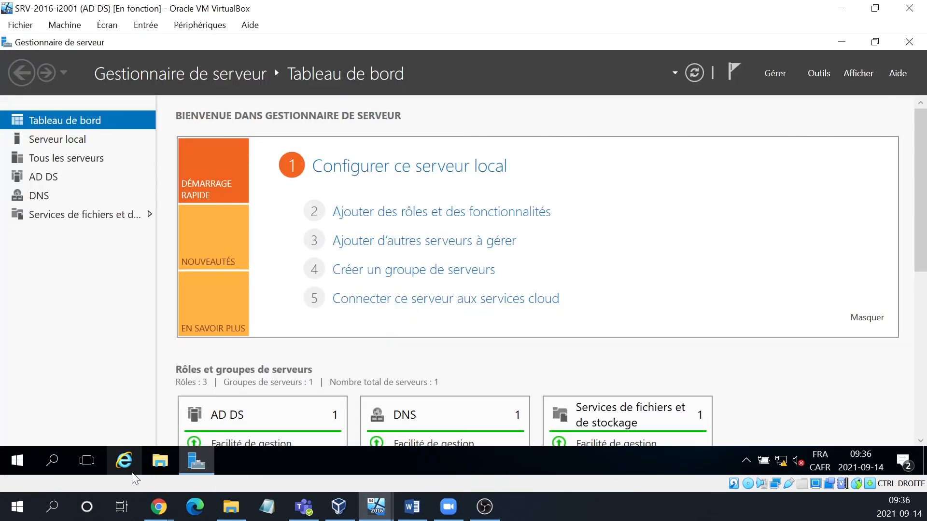
pyautogui.click(160, 461)
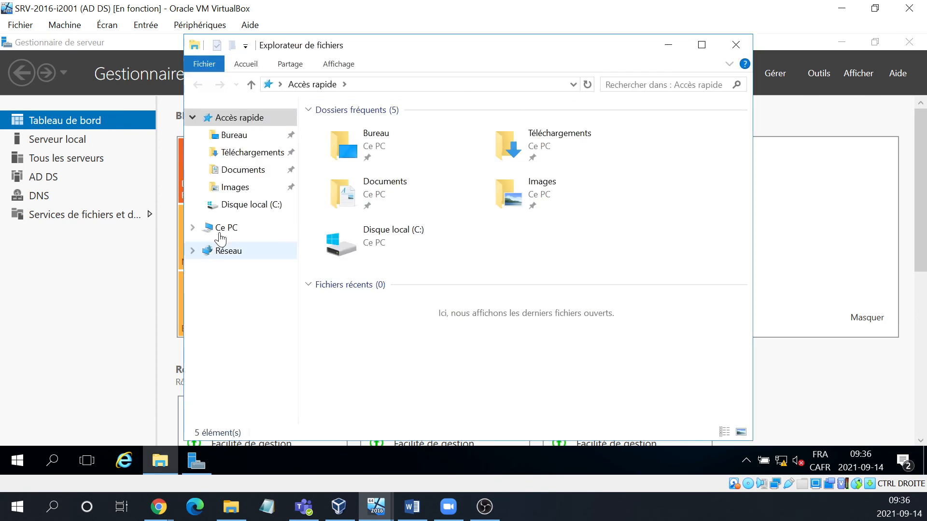
pyautogui.click(222, 229)
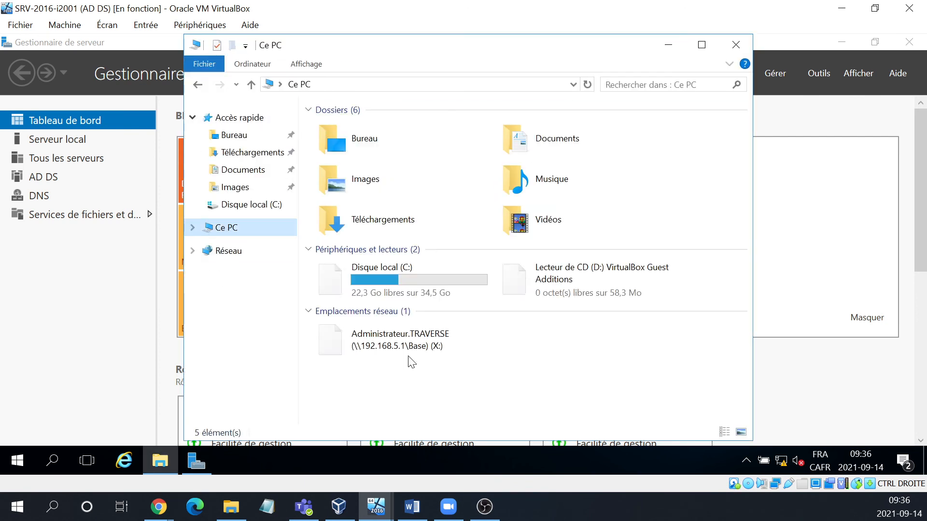
pyautogui.doubleClick(411, 278)
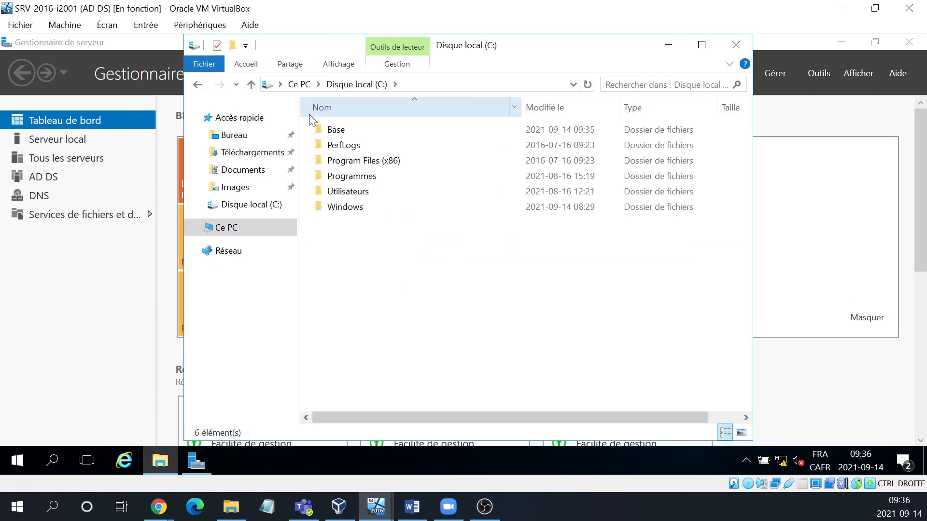
pyautogui.click(333, 129)
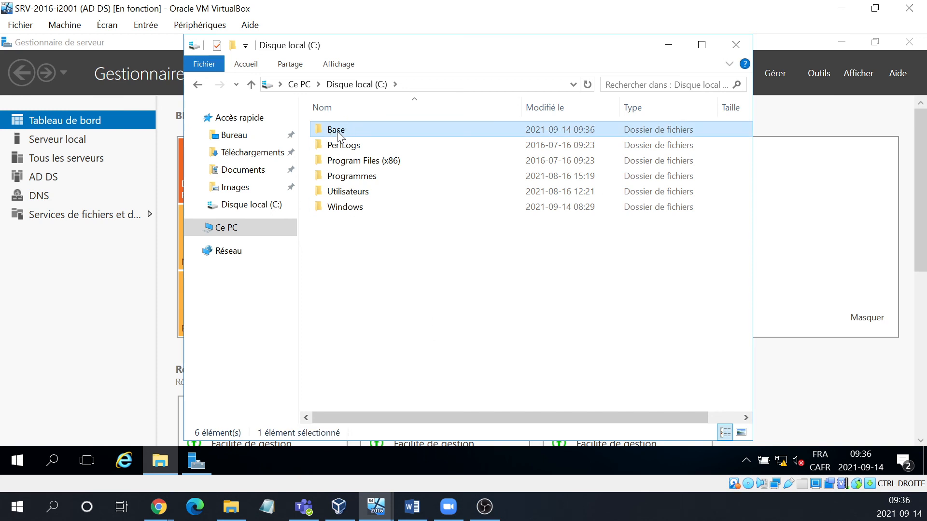
pyautogui.doubleClick(337, 134)
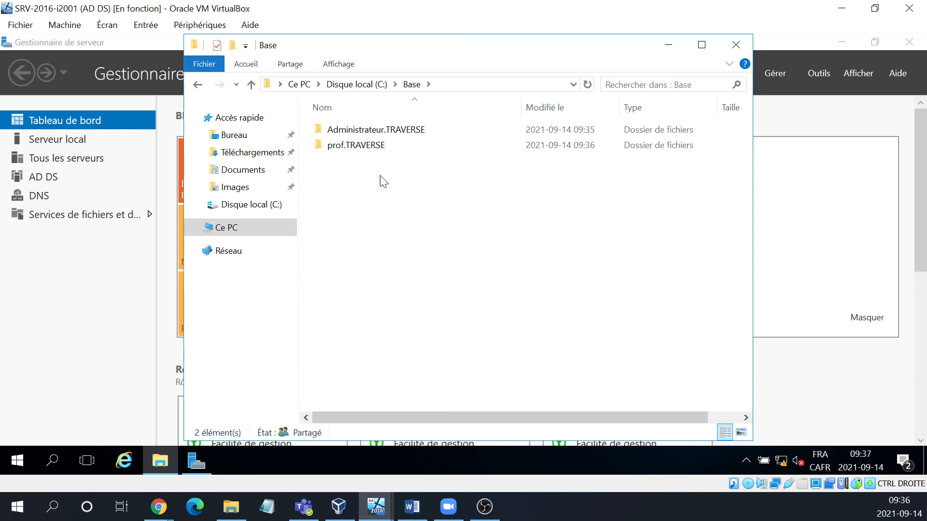
pyautogui.click(573, 518)
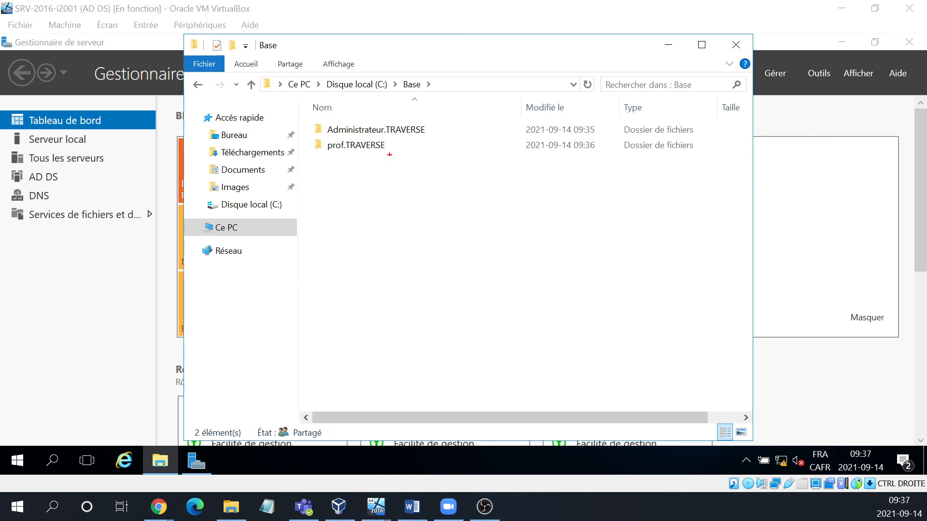
pyautogui.moveTo(378, 147); pyautogui.dragTo(435, 196)
pyautogui.press('Escape')
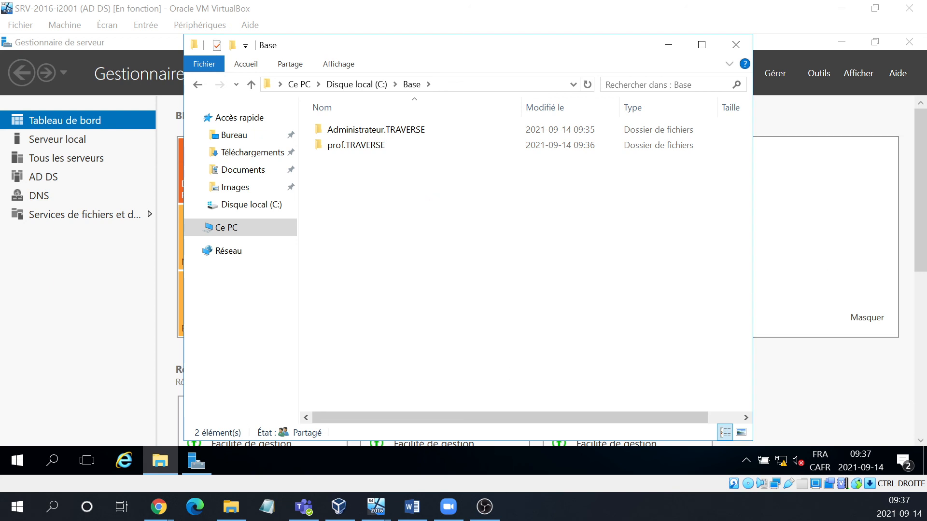